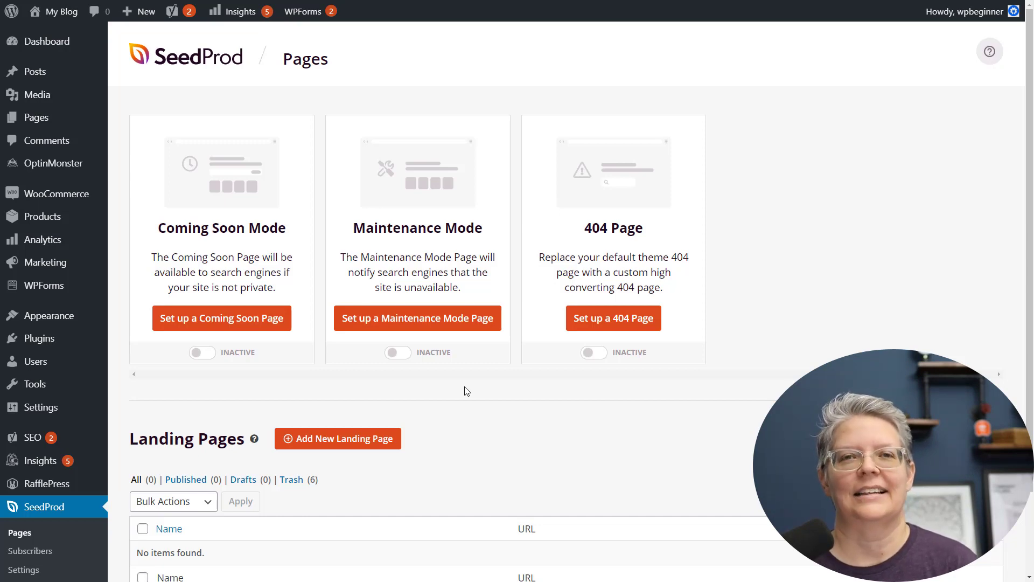
# Start a new landing page and browse the available page templates
pyautogui.scroll(-3, 467, 391)
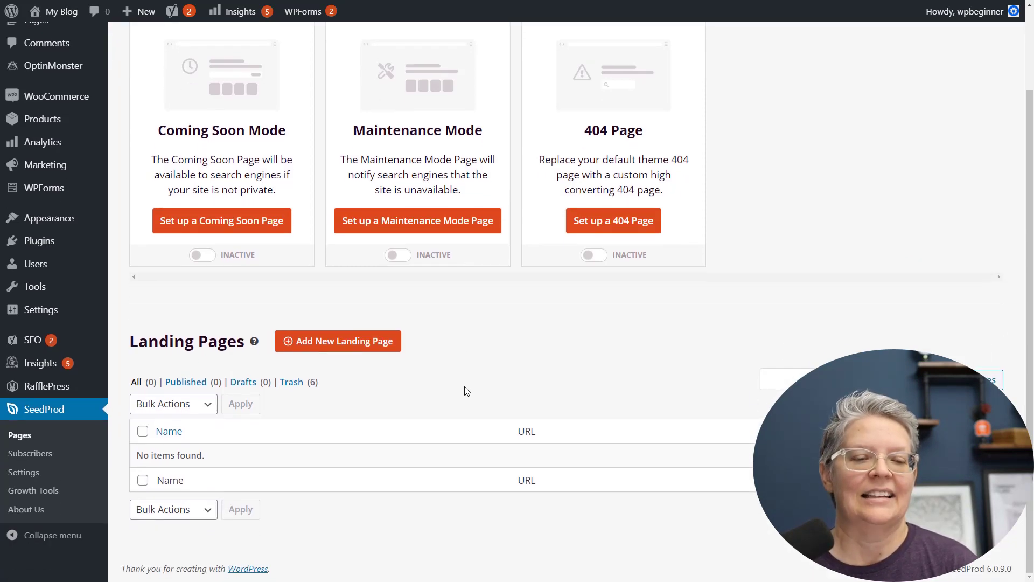
pyautogui.click(360, 351)
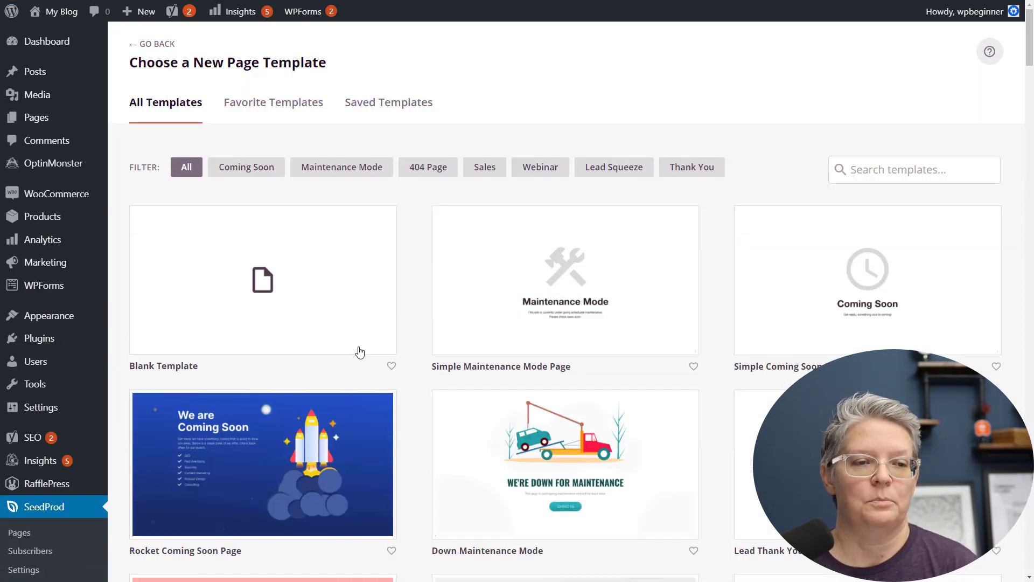
pyautogui.moveTo(388, 342)
pyautogui.scroll(-10, 407, 251)
pyautogui.scroll(3, 407, 251)
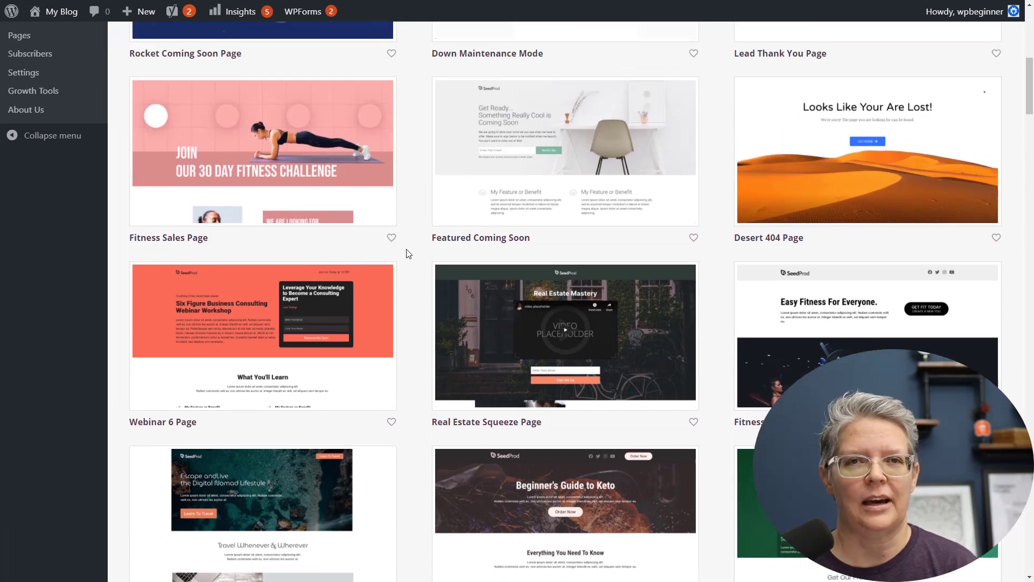
pyautogui.scroll(-1, 406, 253)
pyautogui.scroll(-4, 406, 253)
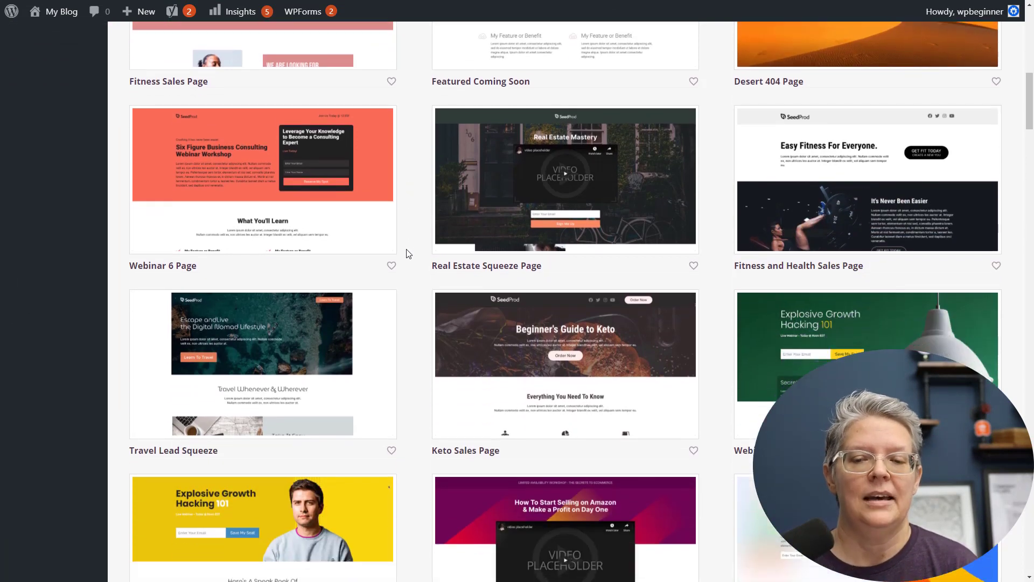
pyautogui.scroll(-1, 408, 253)
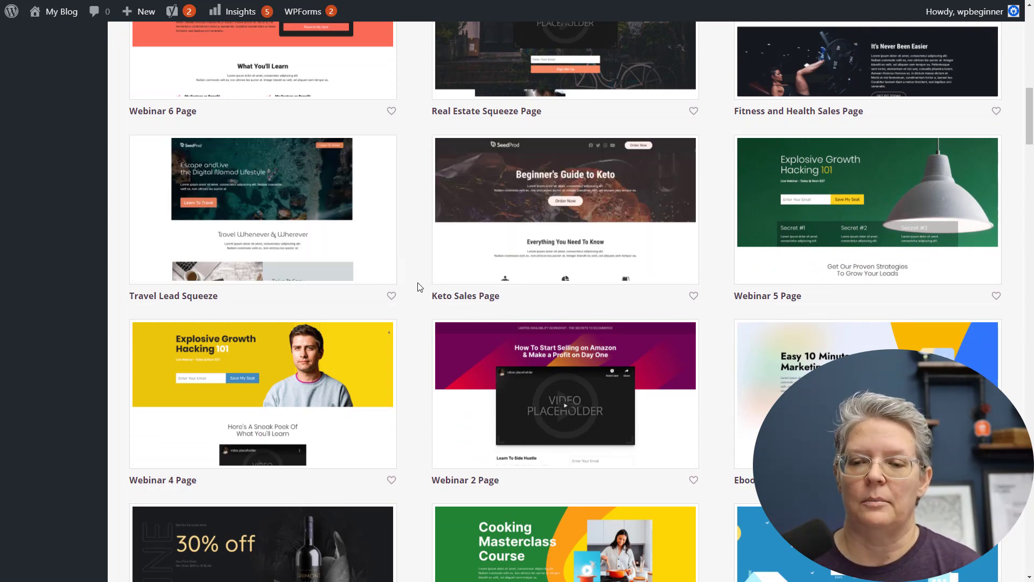
pyautogui.scroll(-3, 420, 287)
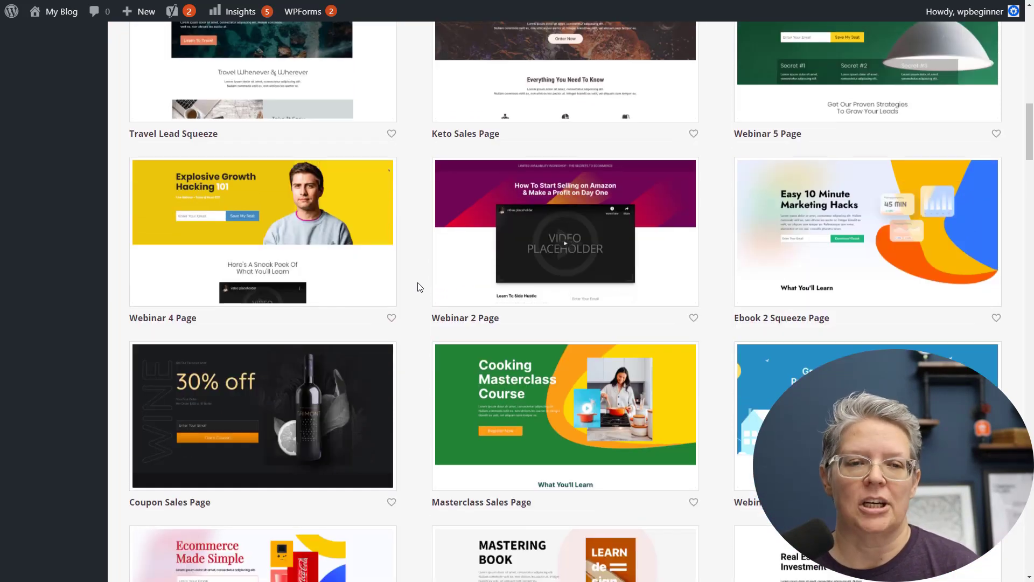
pyautogui.scroll(-5, 419, 286)
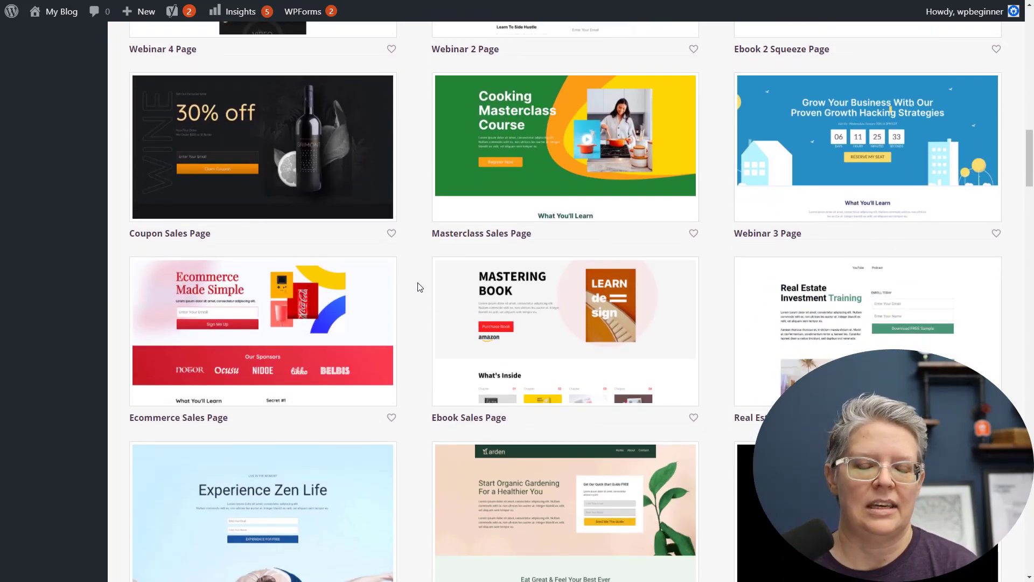
pyautogui.scroll(-4, 420, 286)
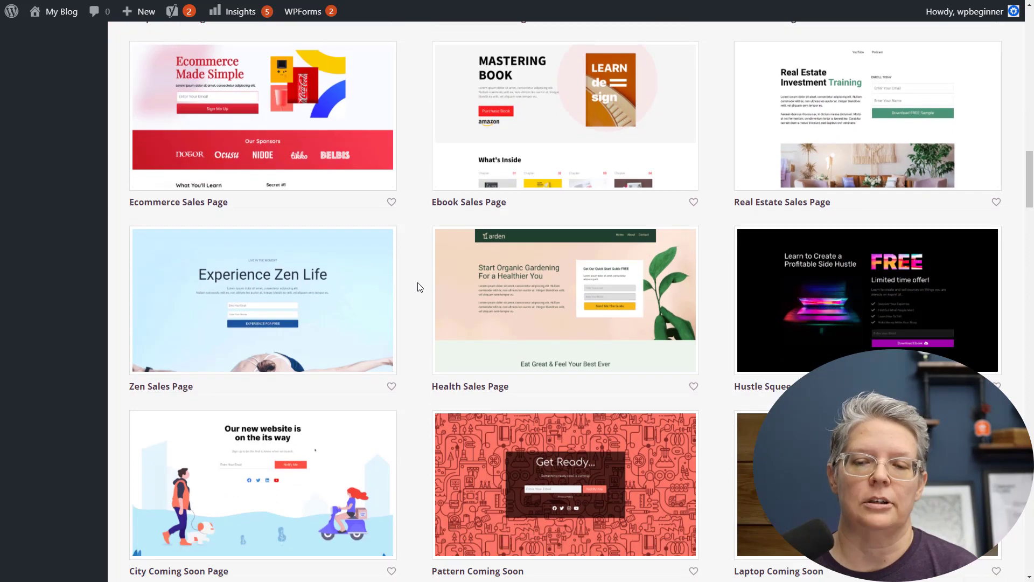
pyautogui.scroll(5, 420, 287)
pyautogui.scroll(20, 420, 287)
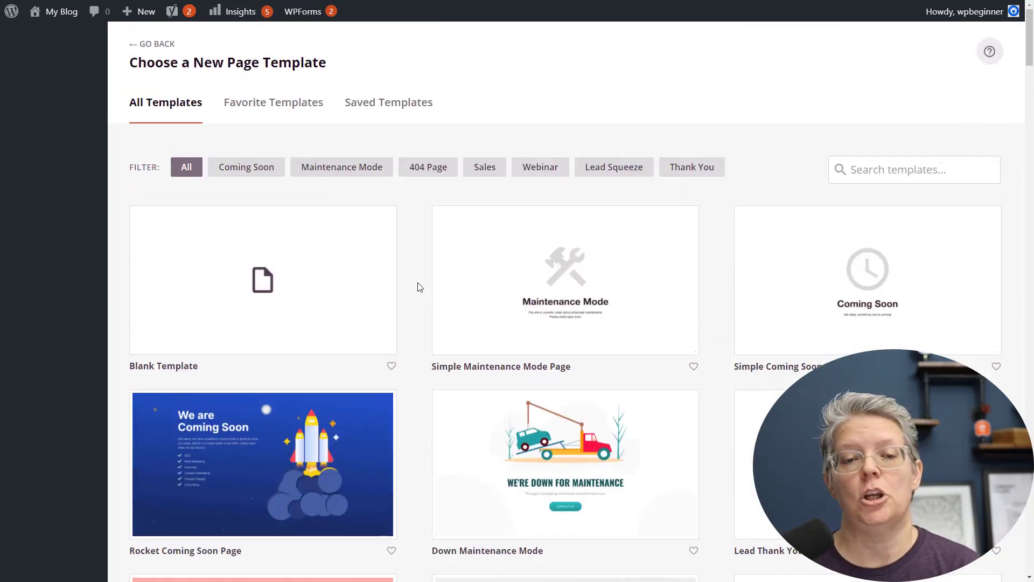
# Filter the template gallery to Sales templates and browse them
pyautogui.click(482, 169)
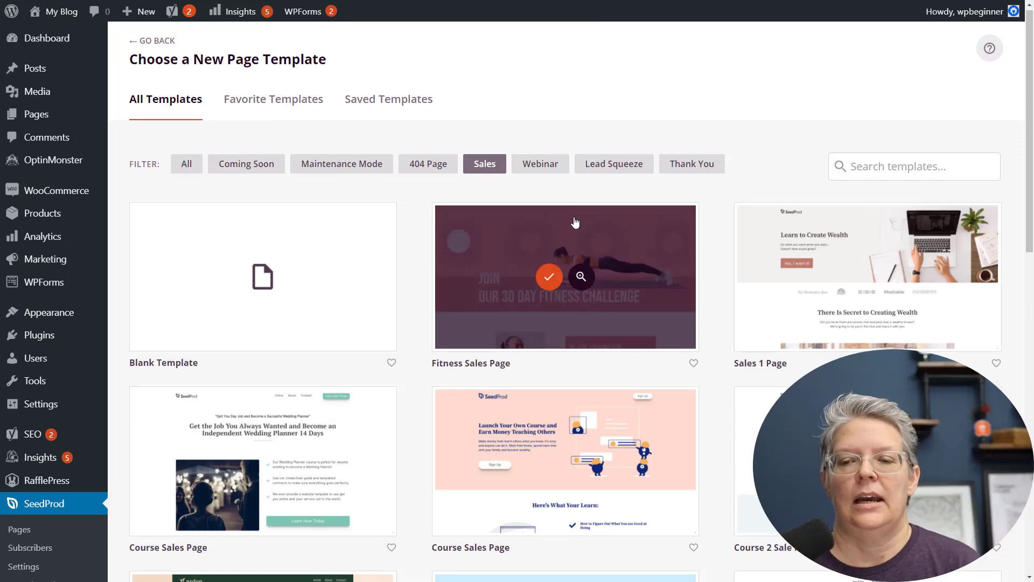
pyautogui.scroll(-7, 544, 274)
pyautogui.scroll(7, 571, 183)
pyautogui.click(531, 174)
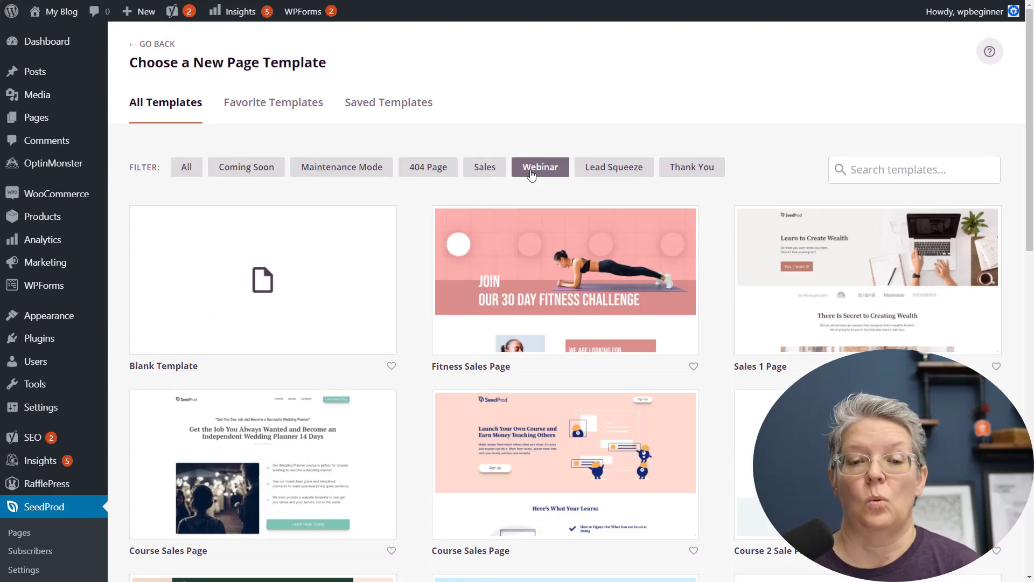
pyautogui.scroll(-2, 422, 233)
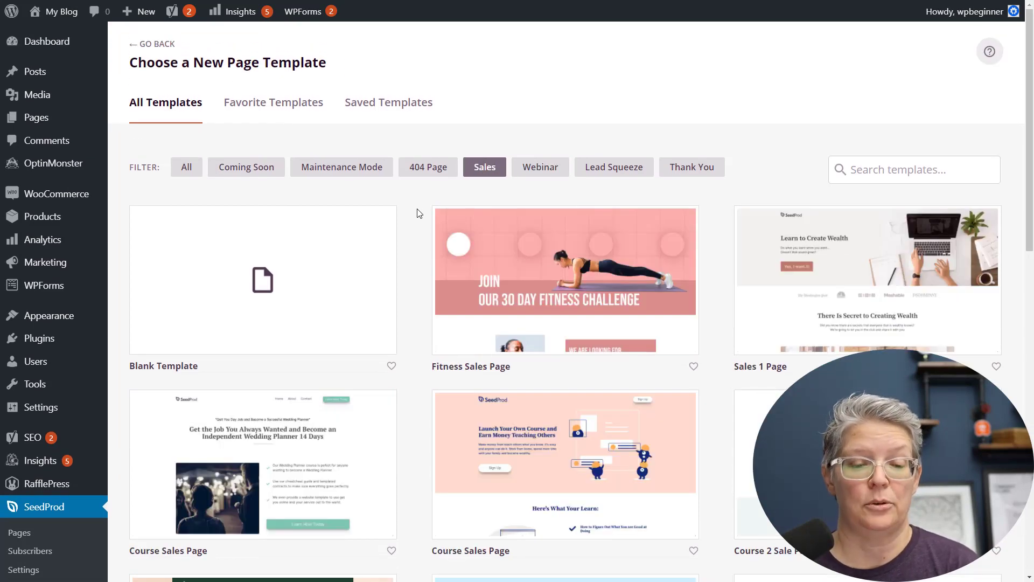
pyautogui.scroll(-2, 420, 214)
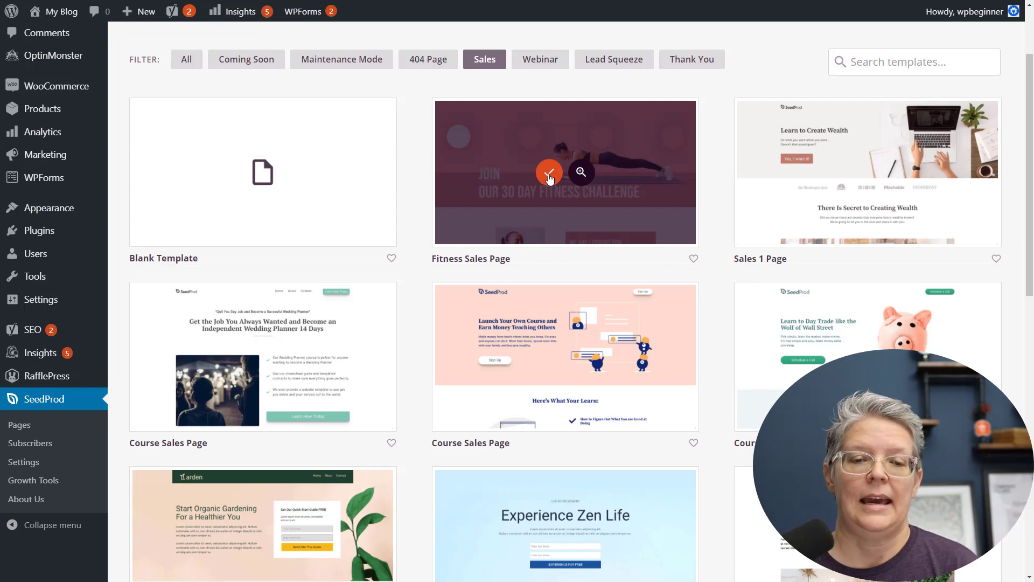
# Choose the Fitness Sales Page template, name the page 'sale page', and open it for editing
pyautogui.click(547, 171)
pyautogui.click(501, 266)
pyautogui.write('sale page')
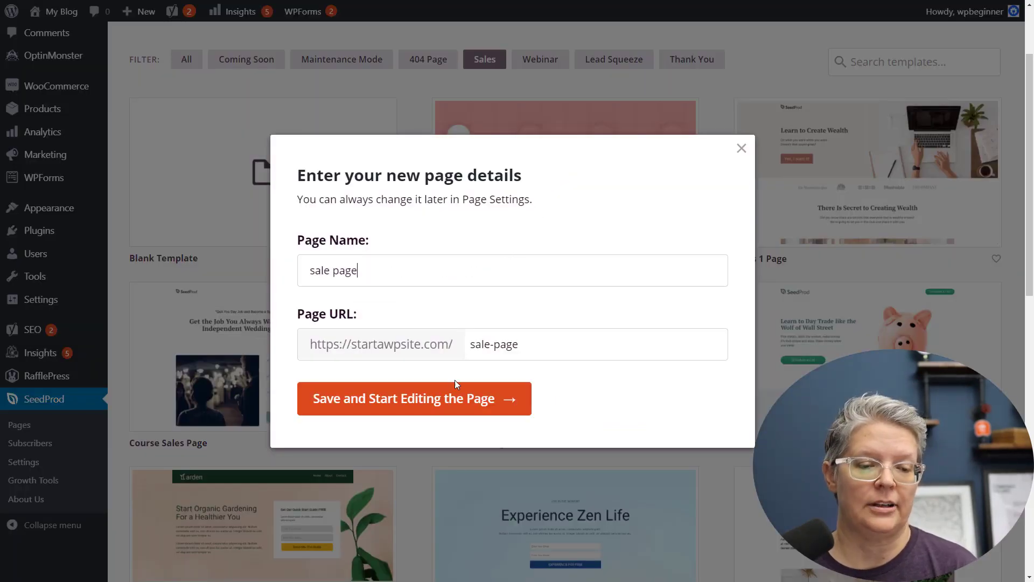
pyautogui.click(439, 401)
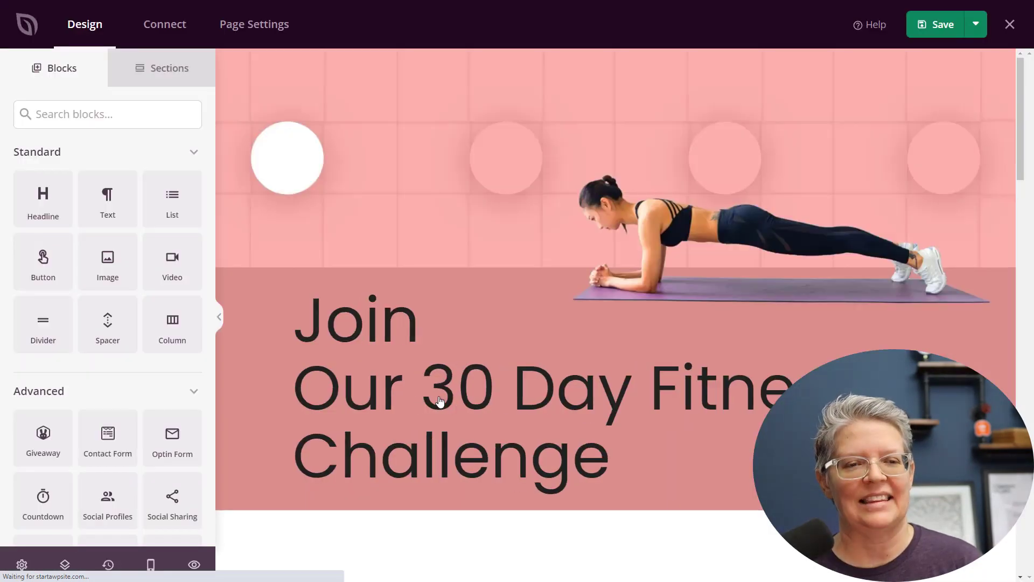
# Edit the main headline text by deleting and retyping the Y in 'Day'
pyautogui.click(472, 374)
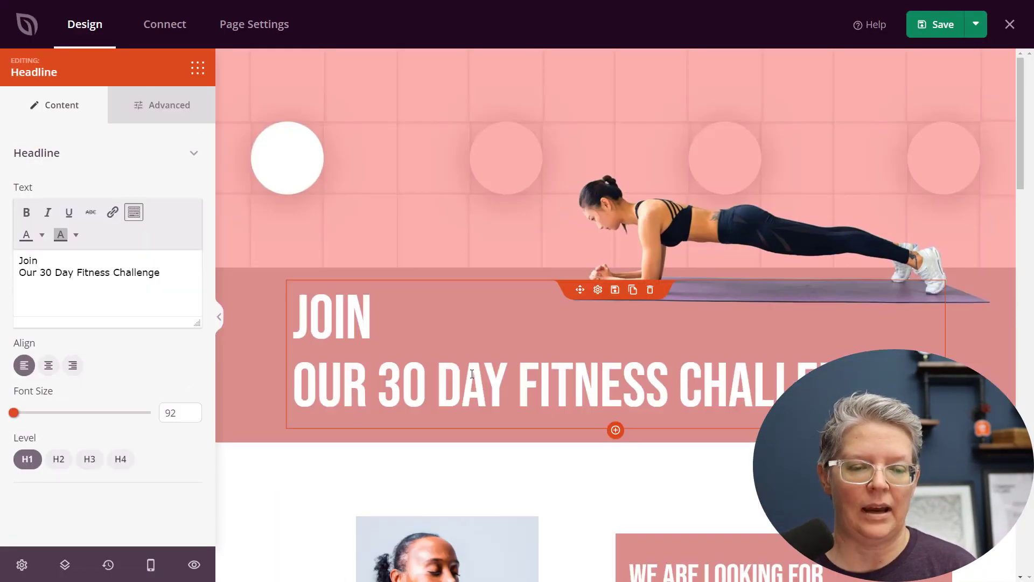
pyautogui.click(506, 384)
pyautogui.press('BackSpace')
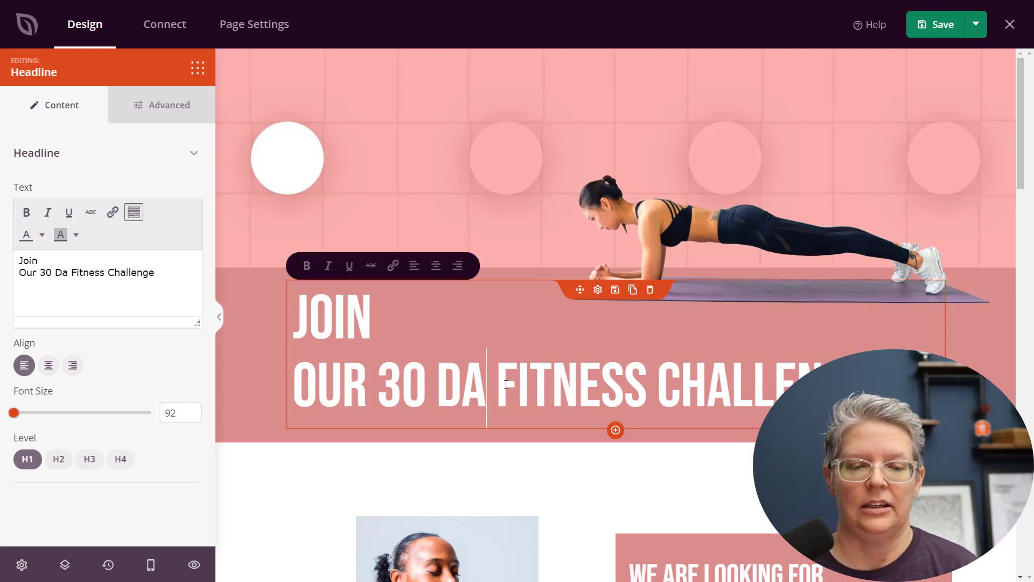
pyautogui.write('Y')
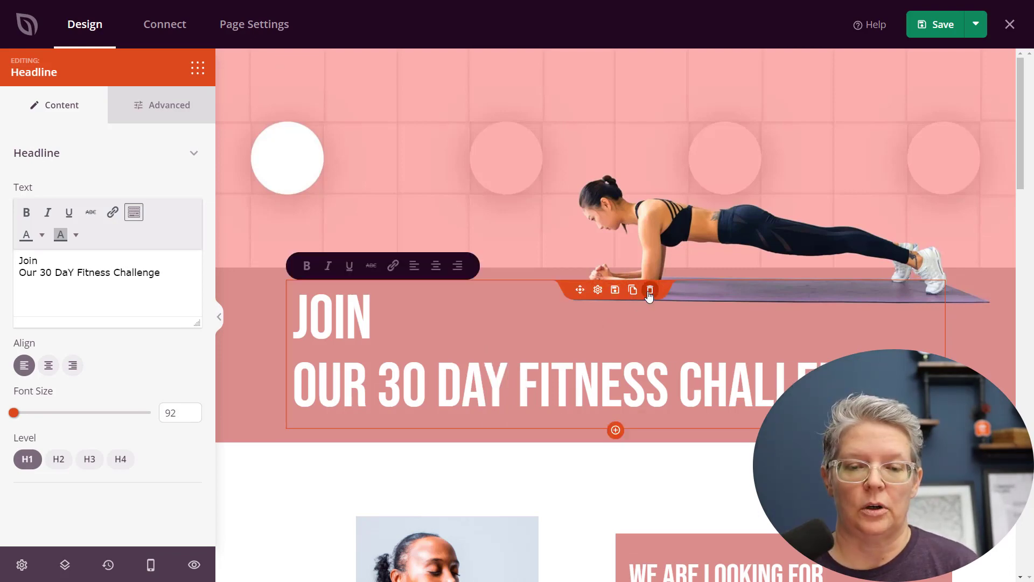
pyautogui.click(615, 290)
pyautogui.click(436, 369)
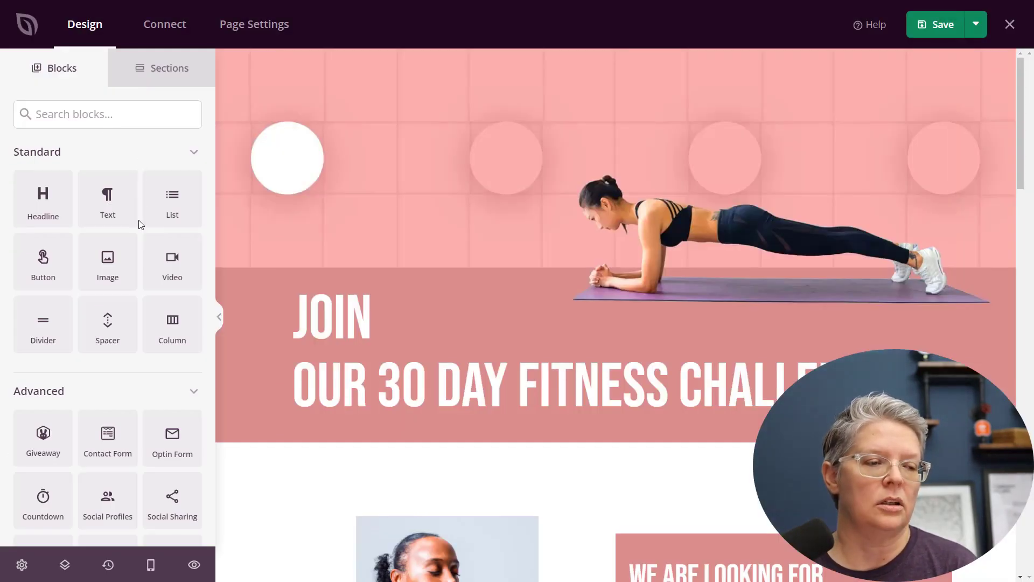
# Browse the standard and advanced blocks available in the sidebar
pyautogui.scroll(-3, 140, 226)
pyautogui.scroll(-1, 139, 227)
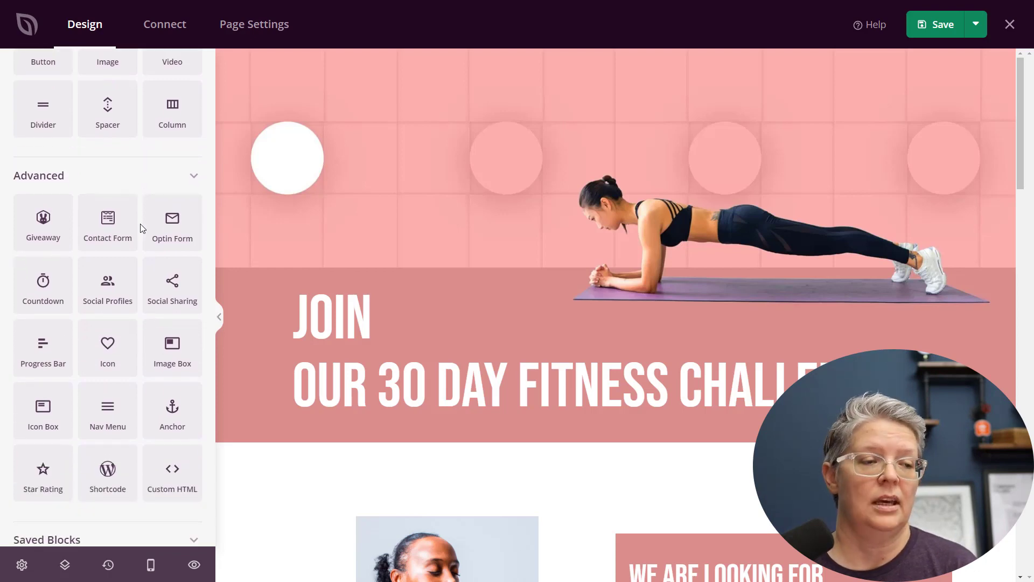
pyautogui.scroll(-1, 148, 458)
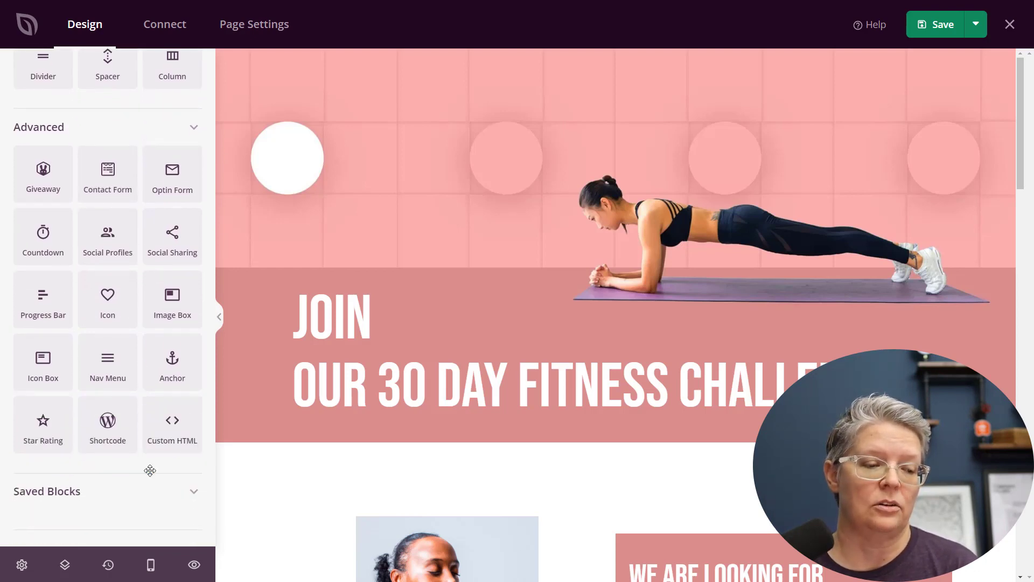
pyautogui.scroll(4, 148, 467)
pyautogui.scroll(-4, 149, 464)
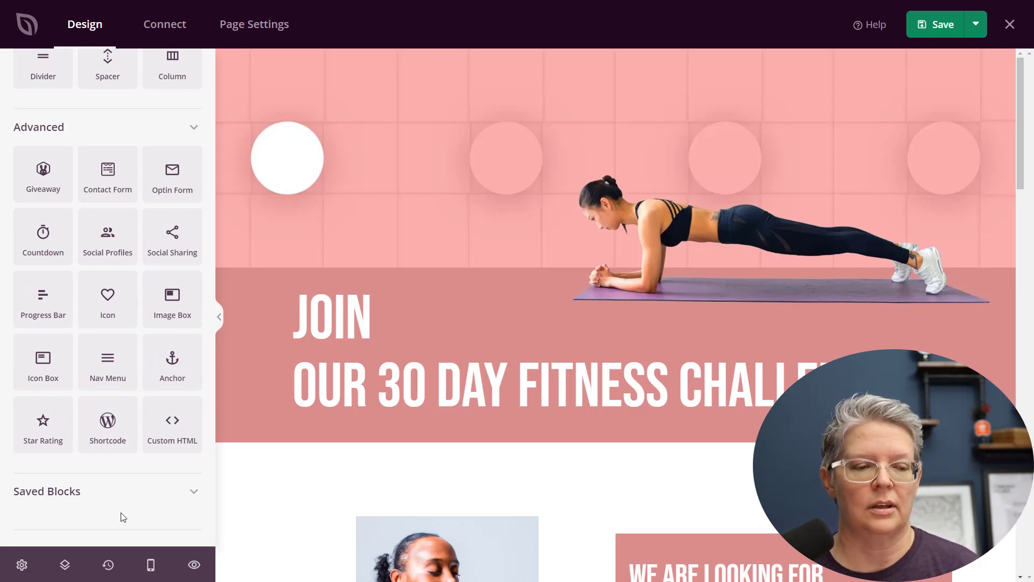
pyautogui.scroll(5, 124, 509)
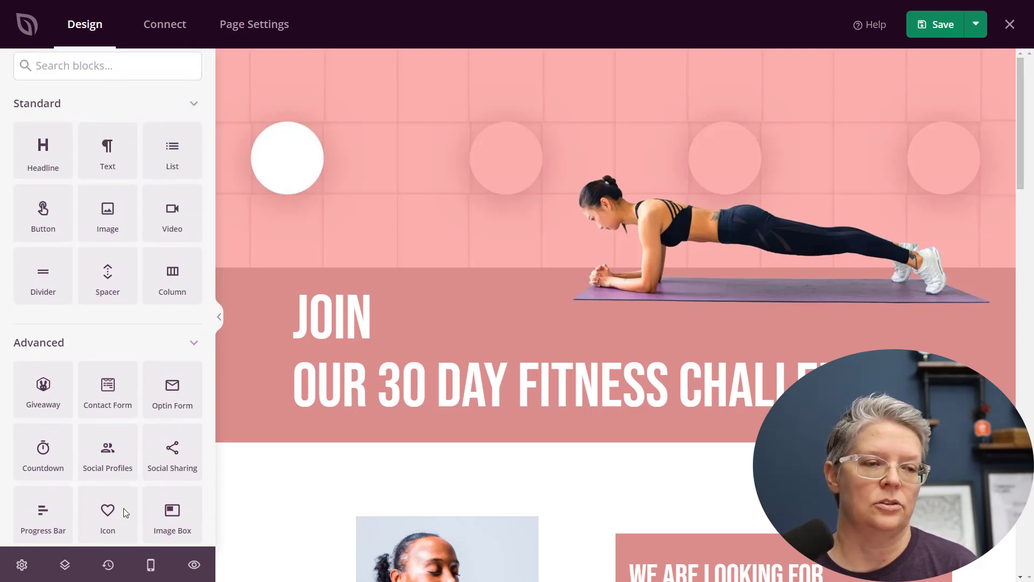
# Browse the prebuilt sections library, then return to the blocks list
pyautogui.click(170, 77)
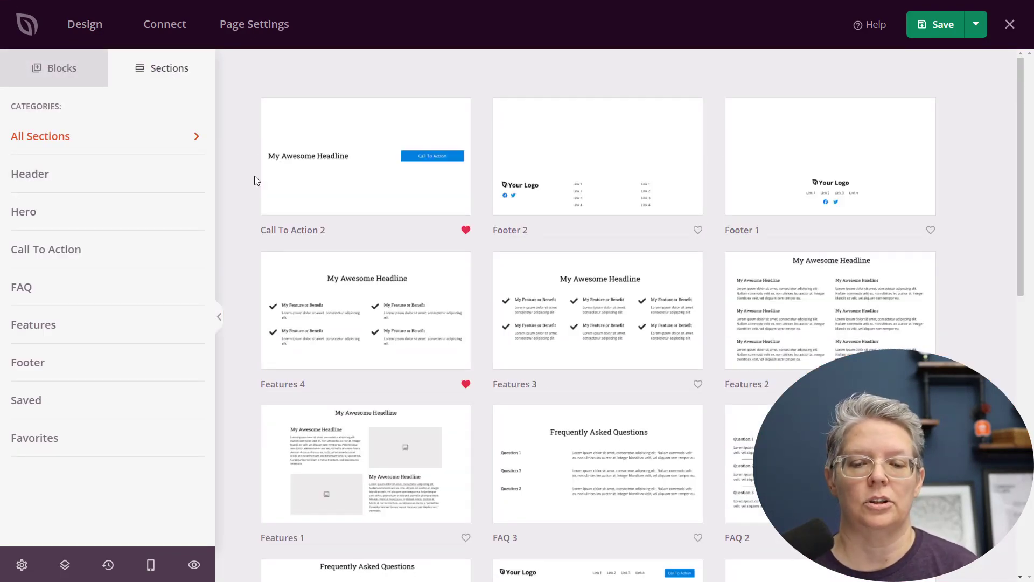
pyautogui.scroll(-3, 255, 176)
pyautogui.moveTo(627, 297)
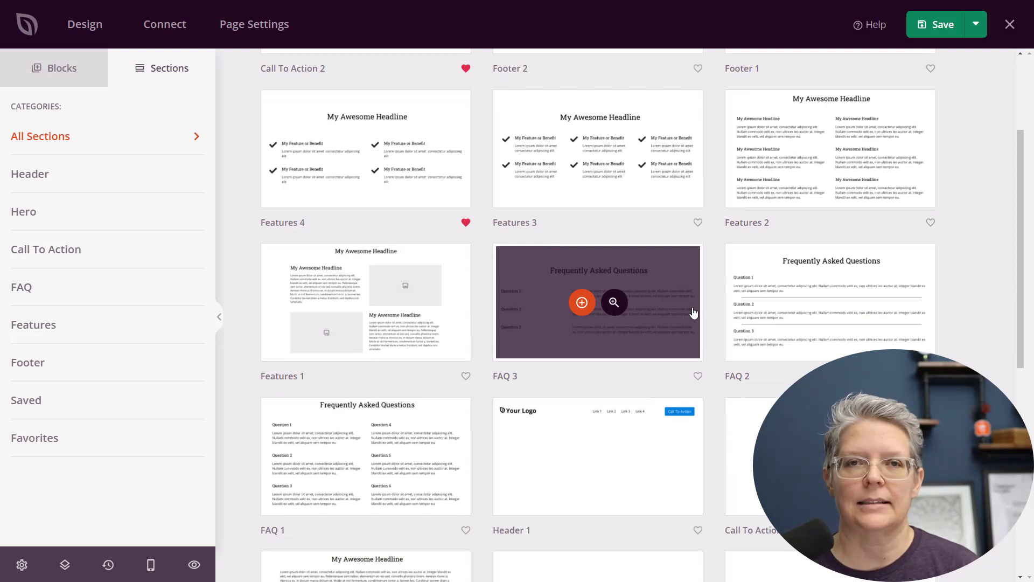
pyautogui.moveTo(741, 312)
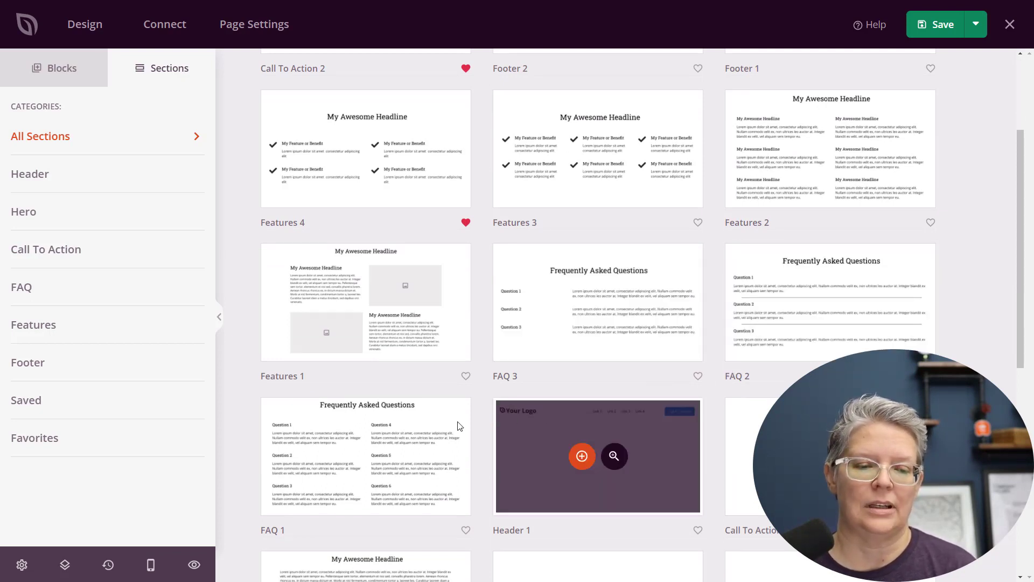
pyautogui.moveTo(426, 439)
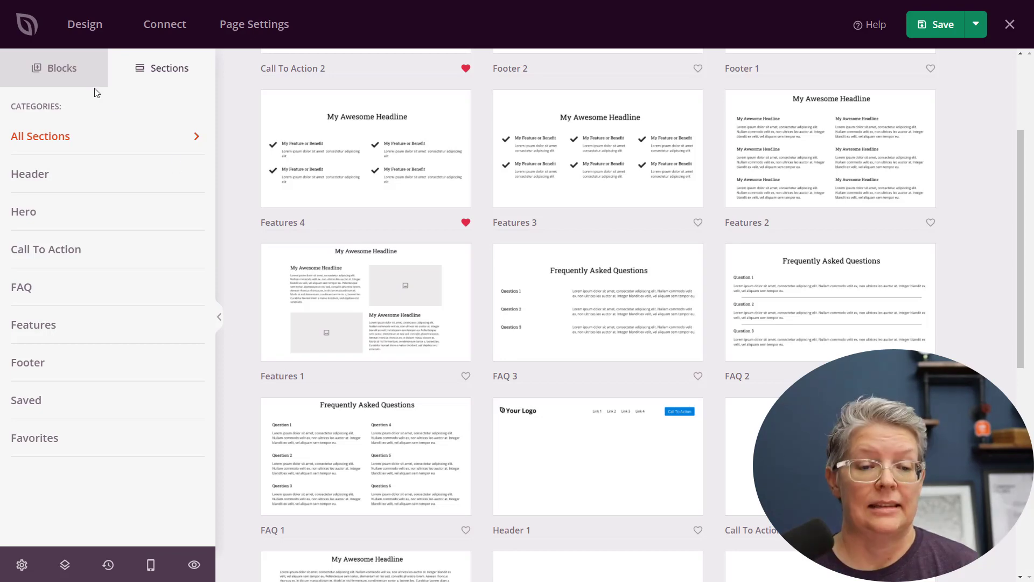
pyautogui.click(73, 78)
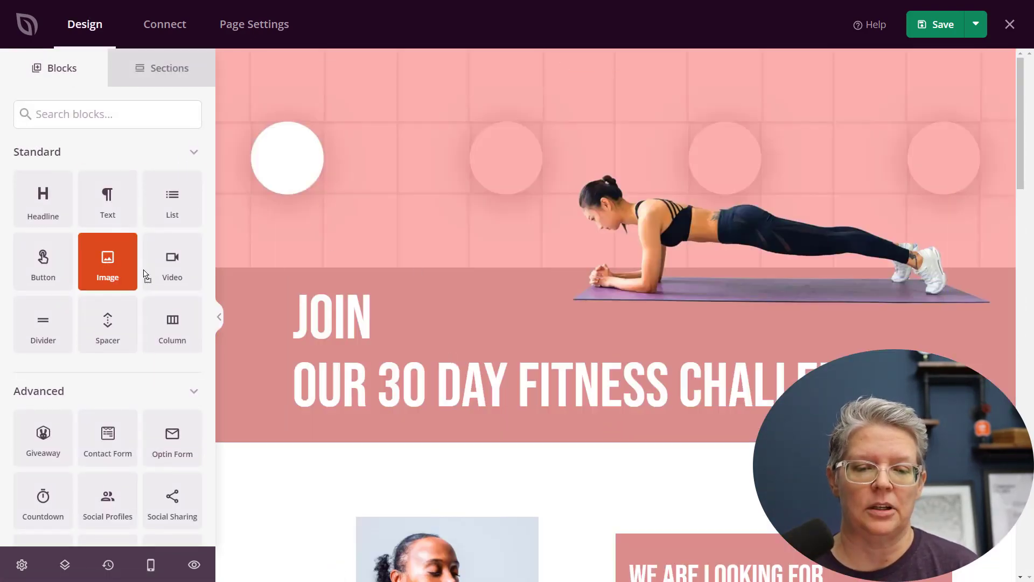
# Add an Image block below the fitness challenge headline
pyautogui.moveTo(124, 267); pyautogui.dragTo(549, 442)
pyautogui.scroll(-3, 571, 404)
pyautogui.click(596, 370)
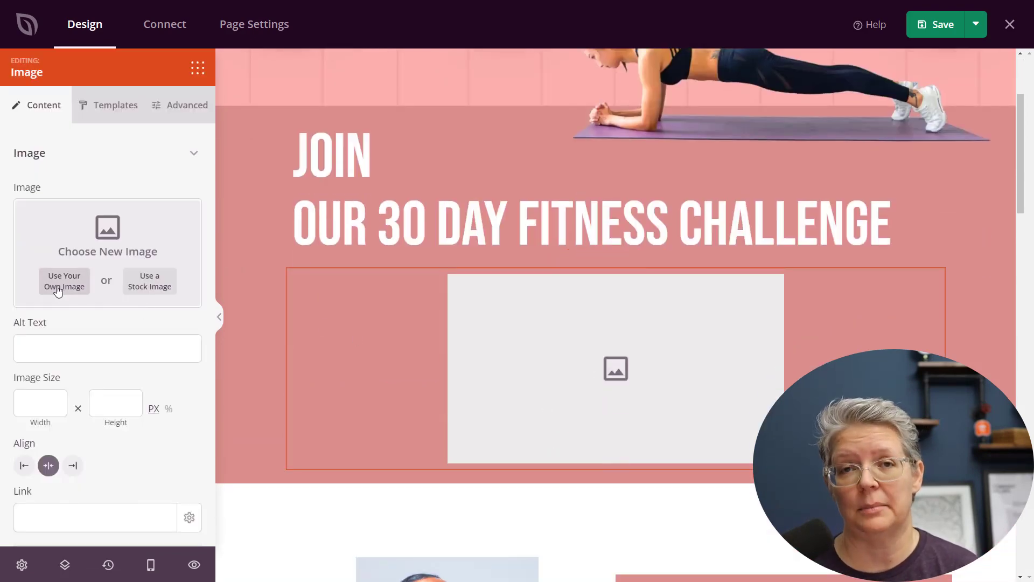
# Search the stock image library for 'yoga' and insert the lotus flower image
pyautogui.click(146, 285)
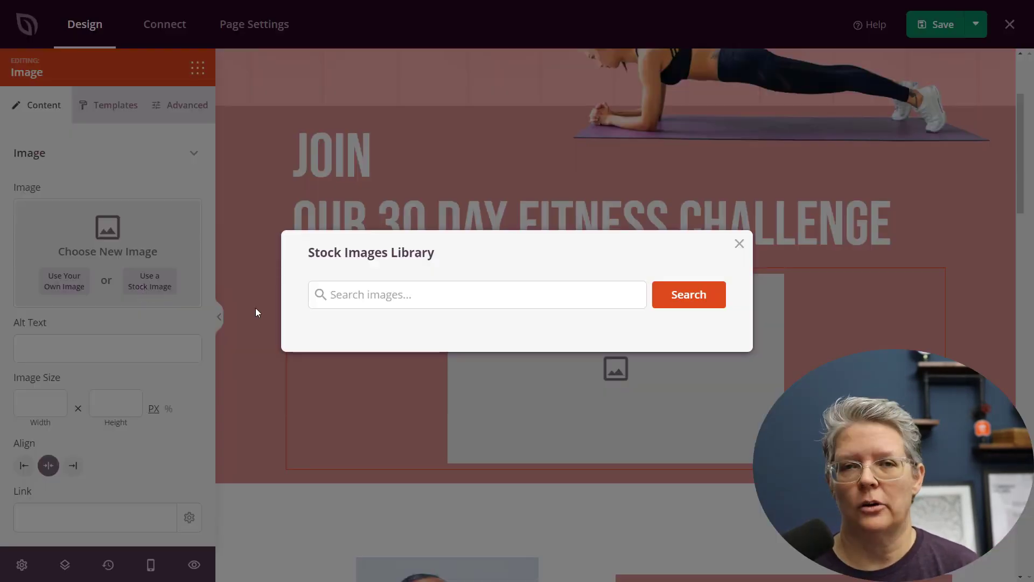
pyautogui.click(414, 305)
pyautogui.write('yoga')
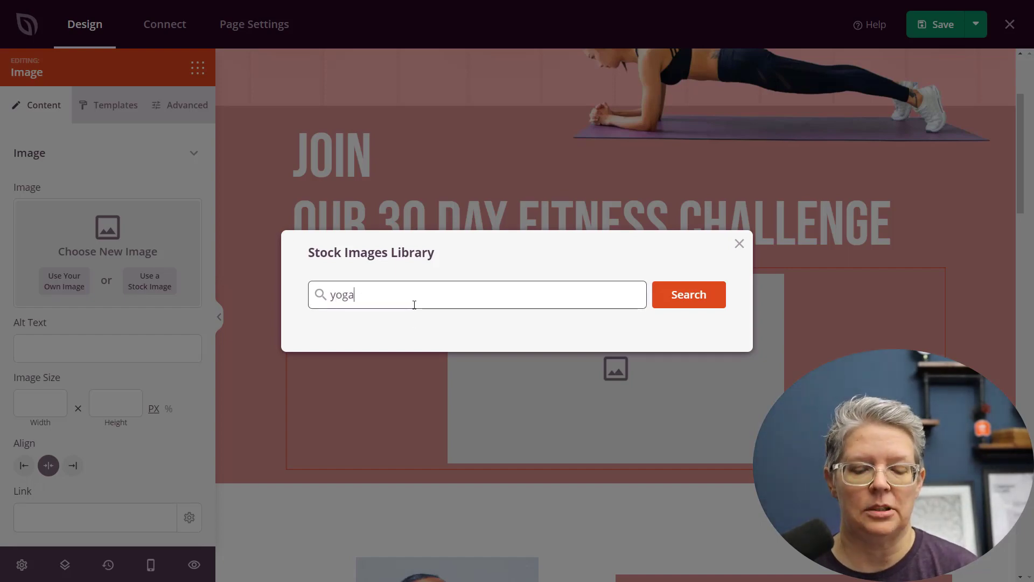
pyautogui.press('Return')
pyautogui.scroll(-5, 468, 277)
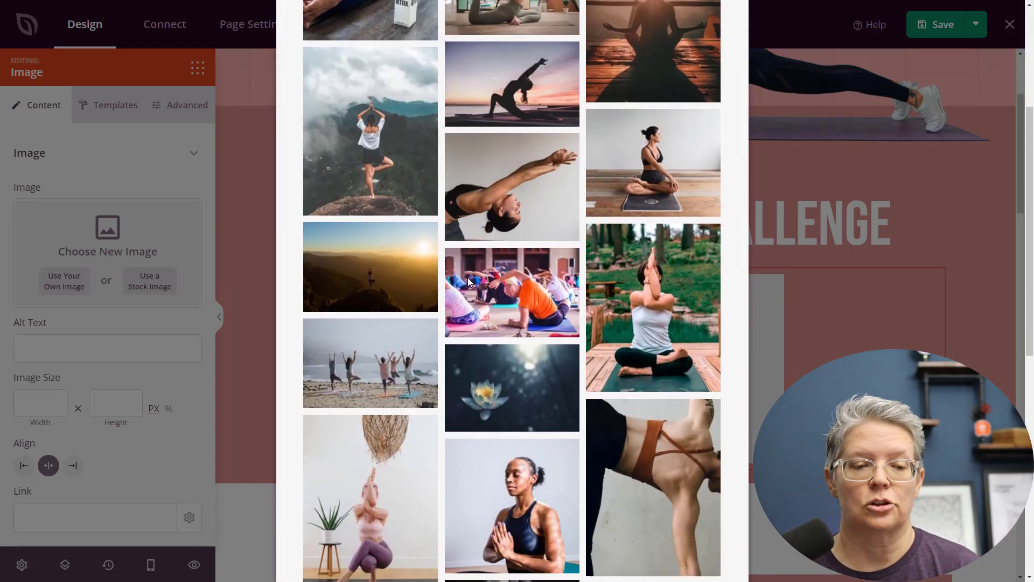
pyautogui.click(529, 345)
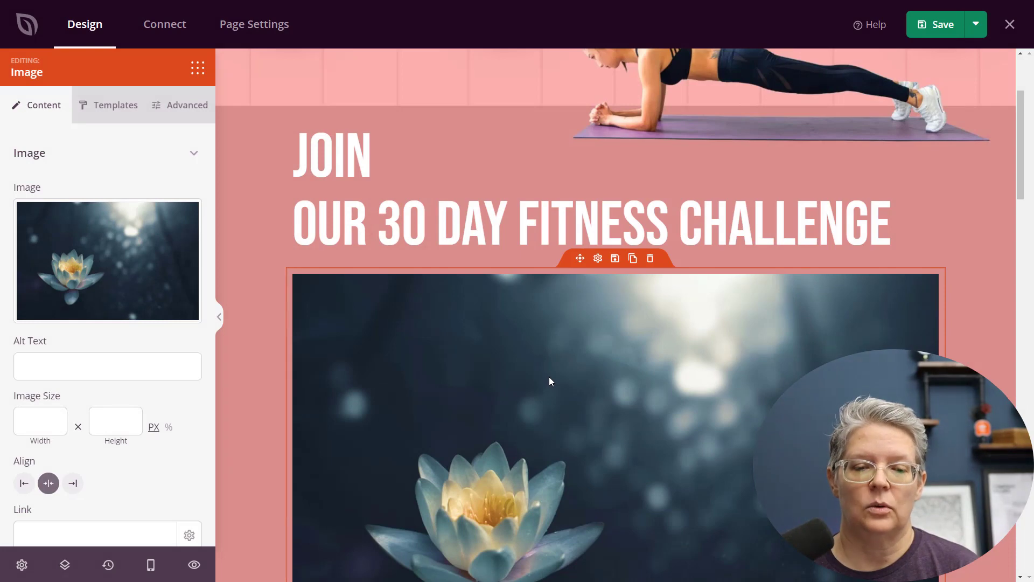
# Set the image height to 400 px
pyautogui.click(110, 428)
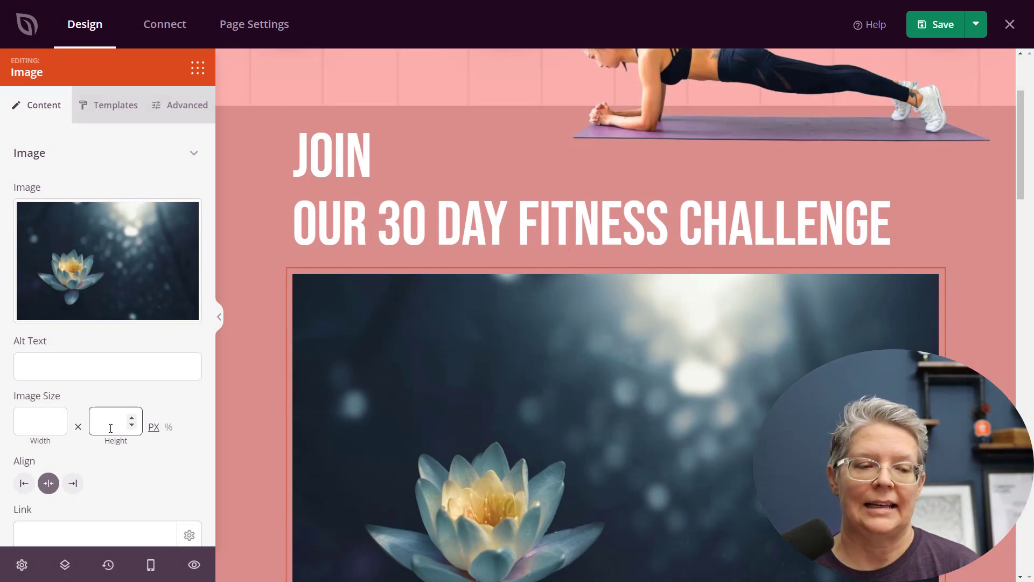
pyautogui.write('400')
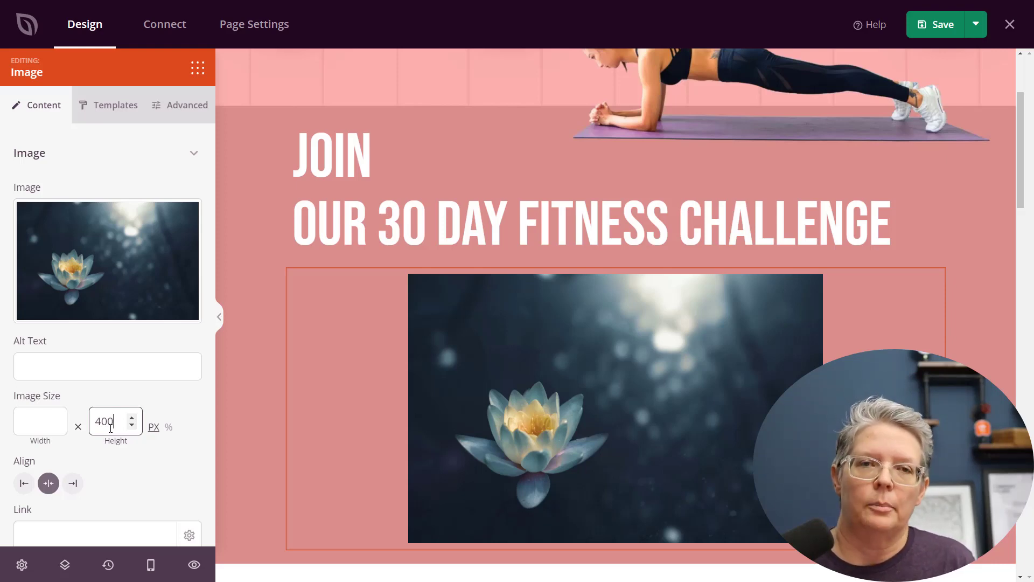
# Delete the lotus flower image block below the fitness challenge headline
pyautogui.moveTo(526, 346)
pyautogui.click(653, 264)
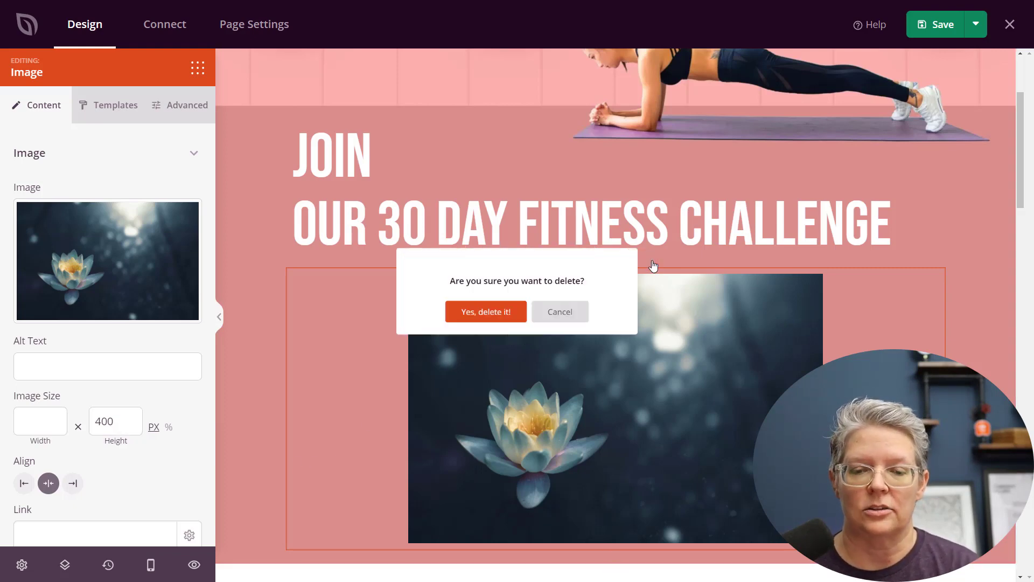
pyautogui.click(511, 317)
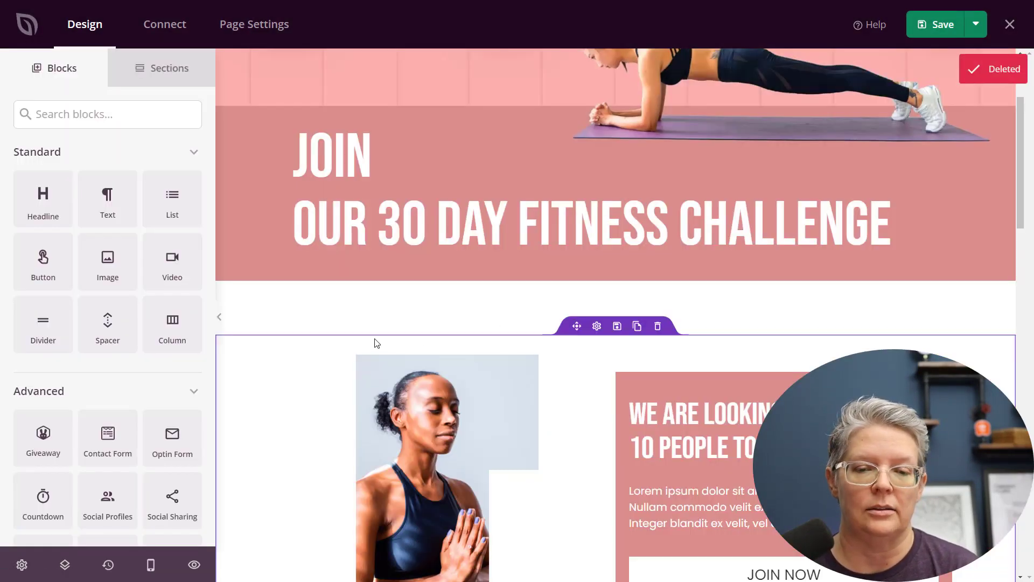
# Browse the email marketing and other integrations available on the Connect page
pyautogui.click(159, 29)
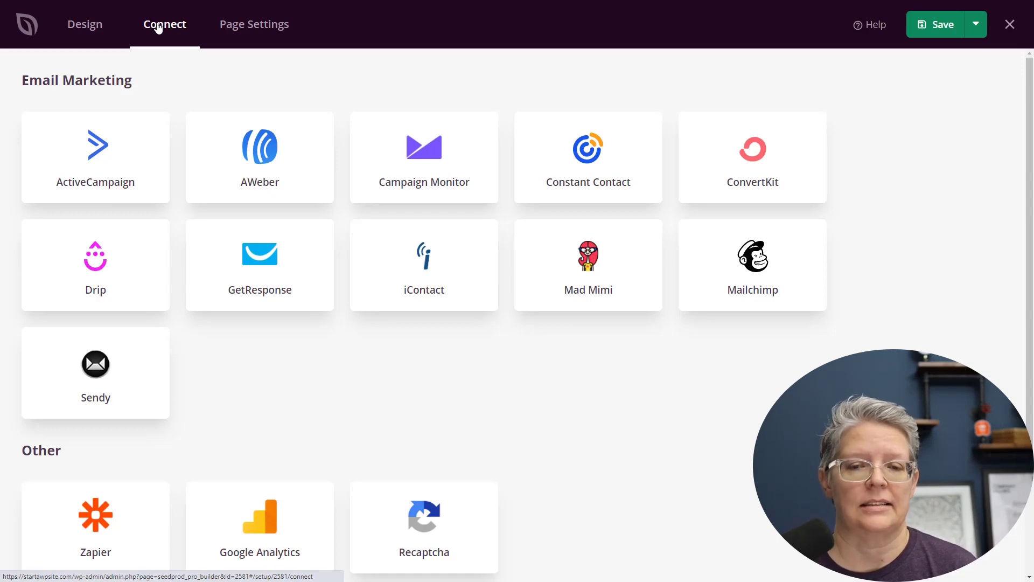
pyautogui.scroll(-1, 239, 108)
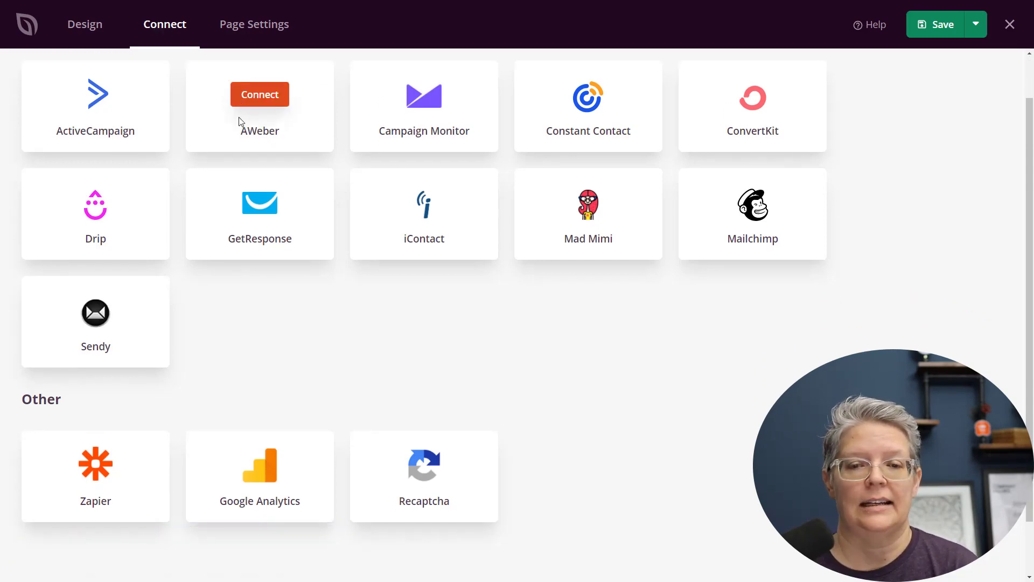
pyautogui.scroll(-1, 390, 269)
pyautogui.moveTo(105, 417)
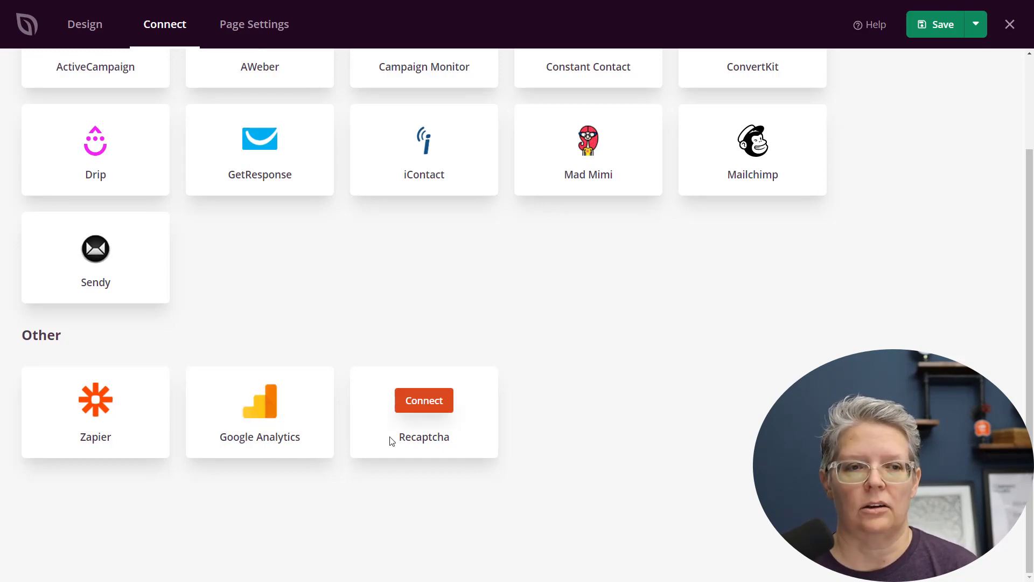
pyautogui.scroll(2, 326, 286)
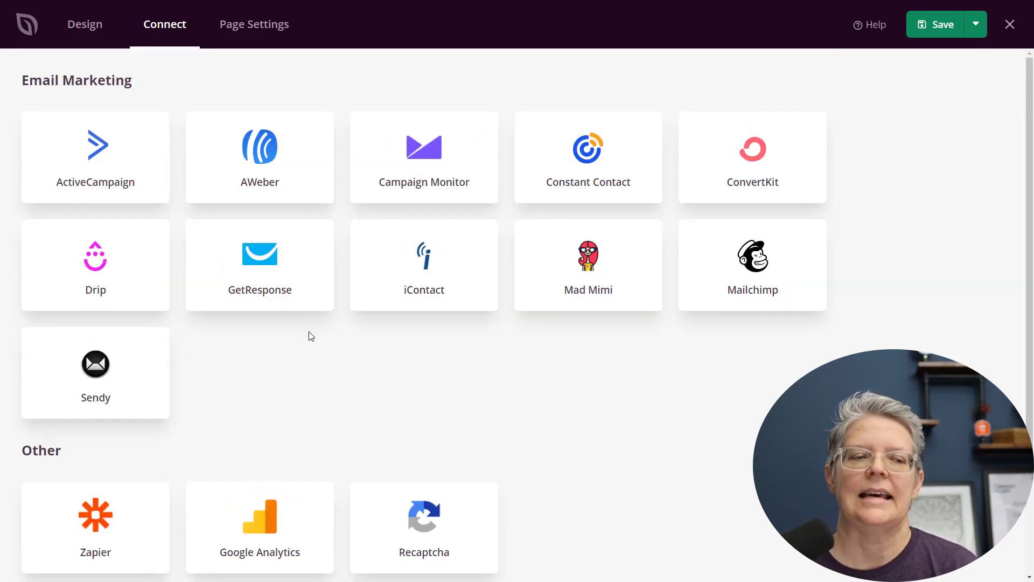
pyautogui.moveTo(134, 234)
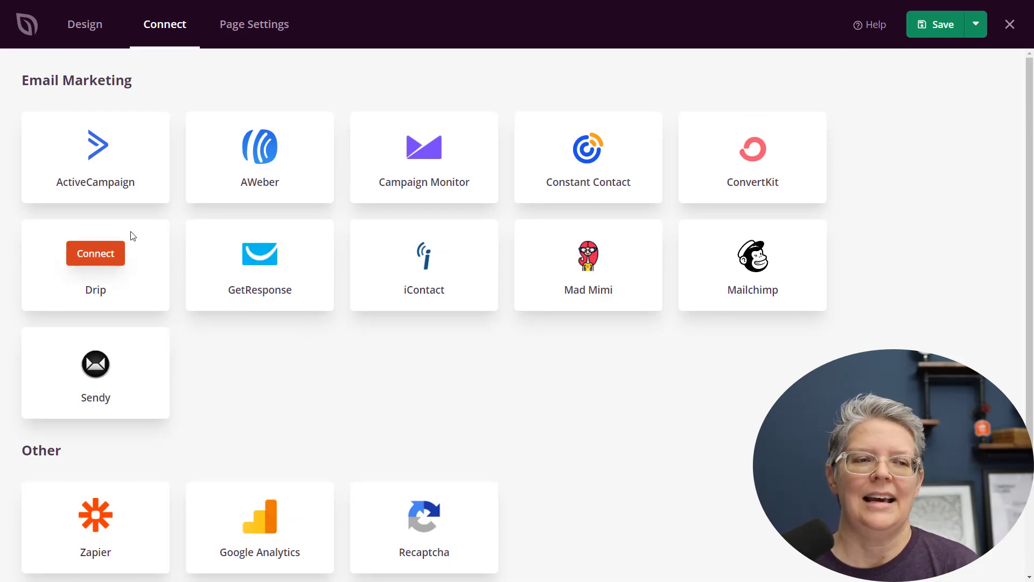
# Add an Optin Form block below the fitness challenge headline
pyautogui.click(90, 29)
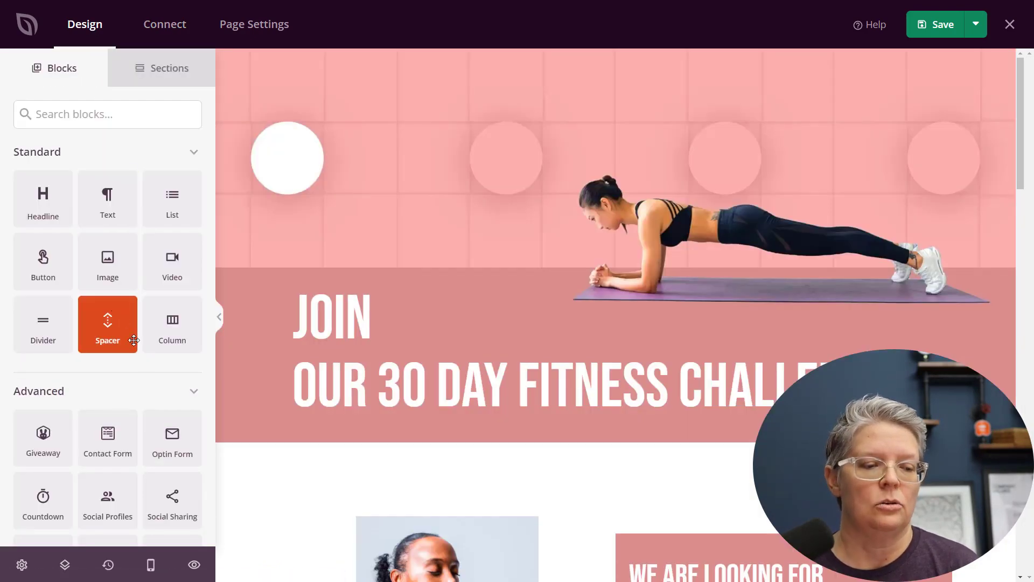
pyautogui.moveTo(172, 437); pyautogui.dragTo(578, 441)
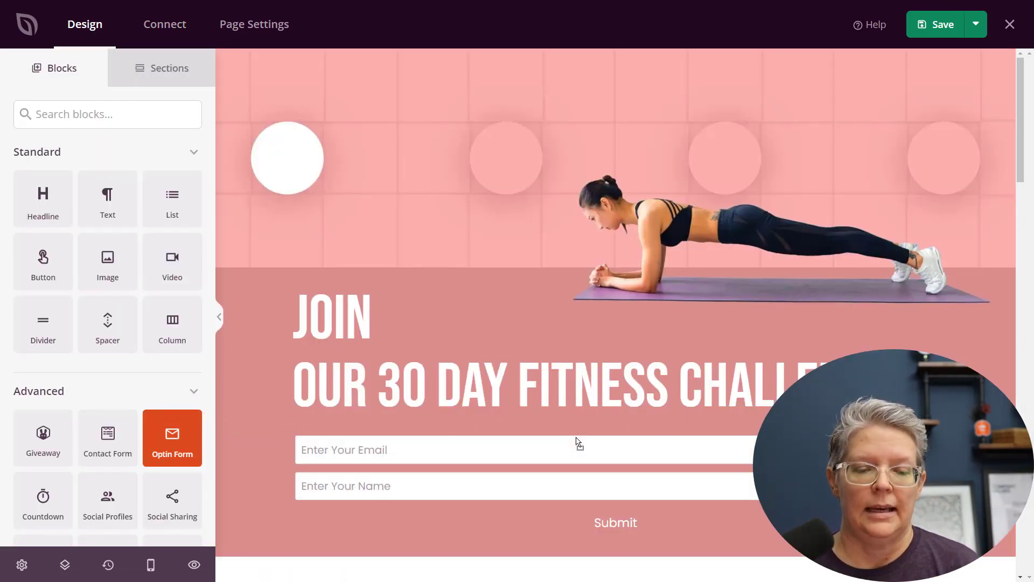
# Save the page and open the SeedProd subscribers list
pyautogui.click(956, 27)
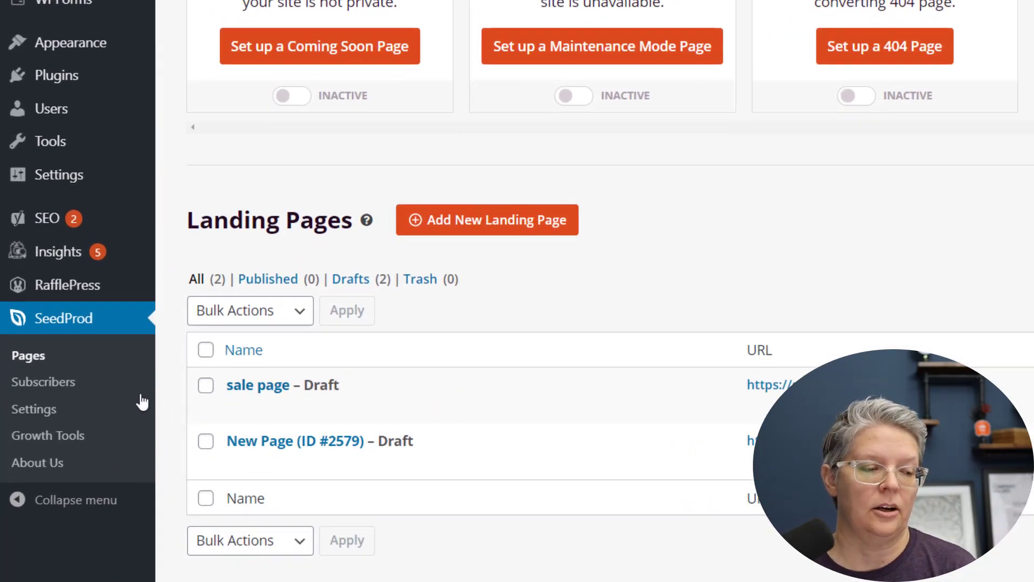
pyautogui.click(74, 394)
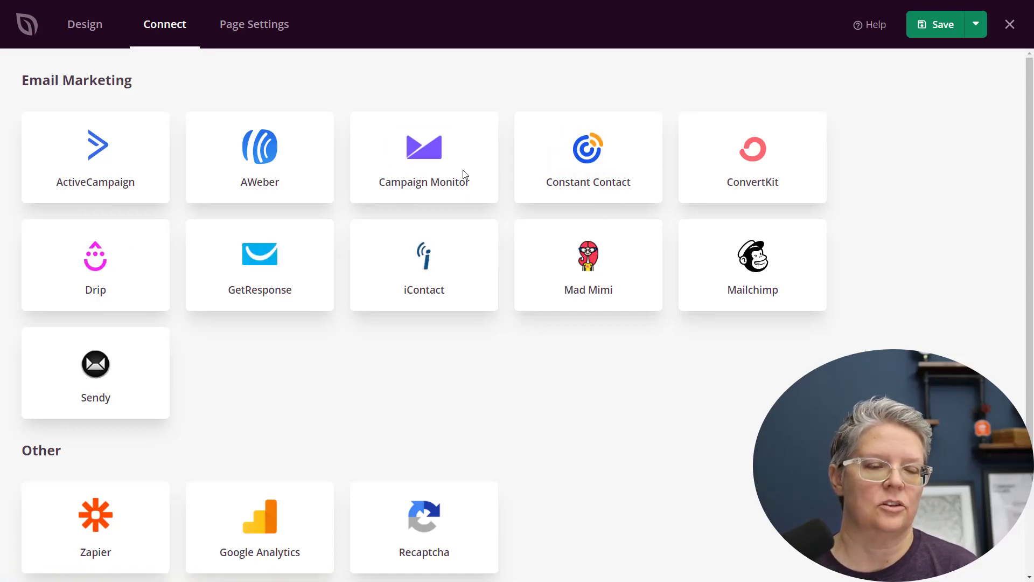
# Open the page's Custom Domain settings and enter mynewdomain.com as the domain name
pyautogui.click(253, 27)
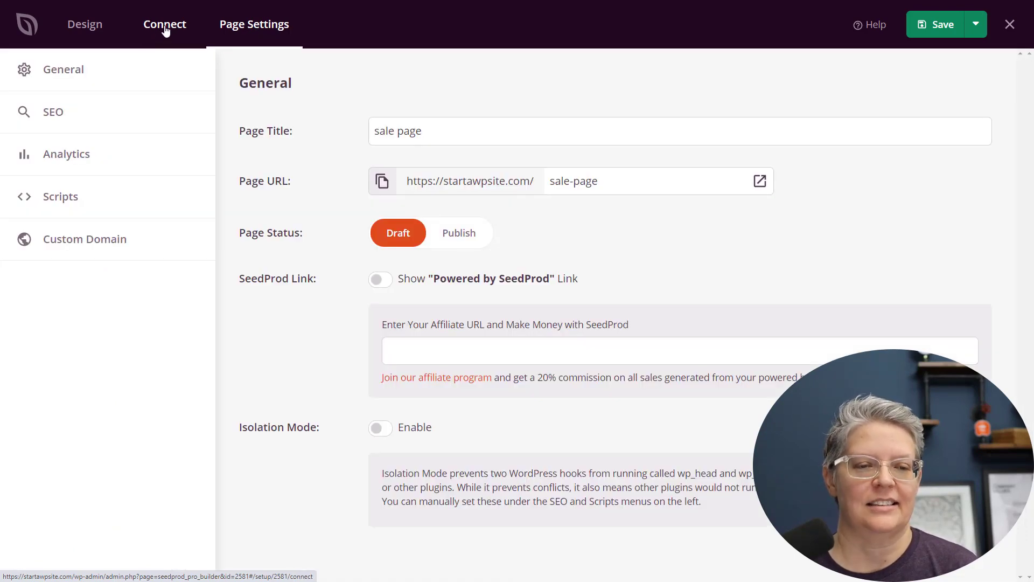
pyautogui.click(105, 252)
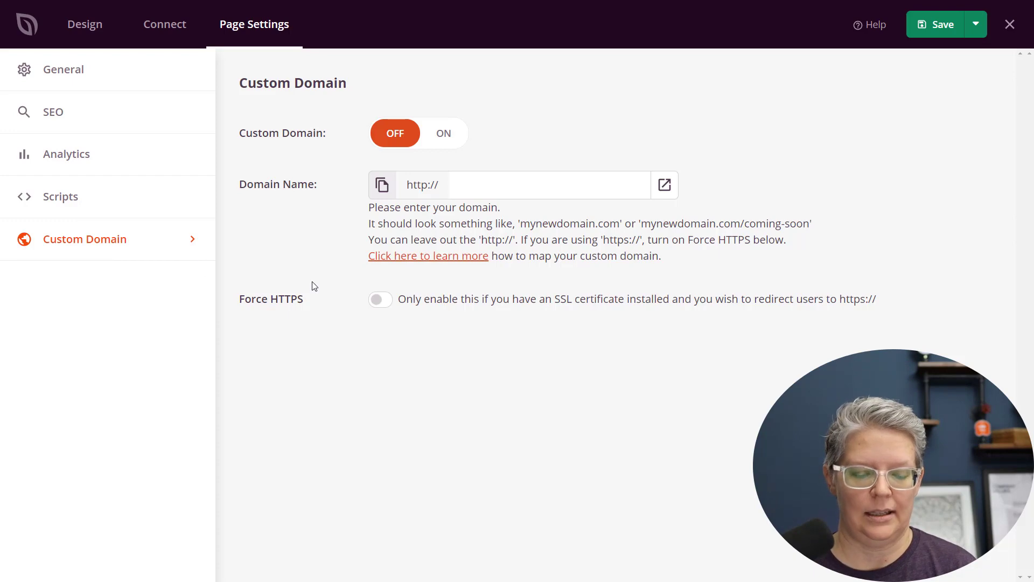
pyautogui.click(477, 189)
pyautogui.write('mynewdomain.com')
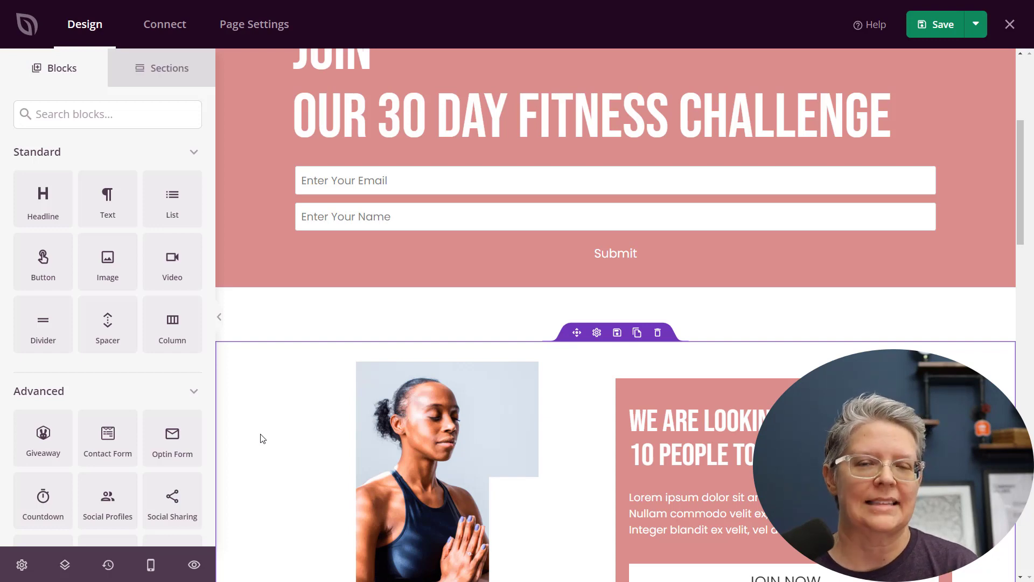
# Try to add a Contact Form block to the section with the meditating woman's photo
pyautogui.scroll(4, 261, 435)
pyautogui.scroll(-2, 261, 435)
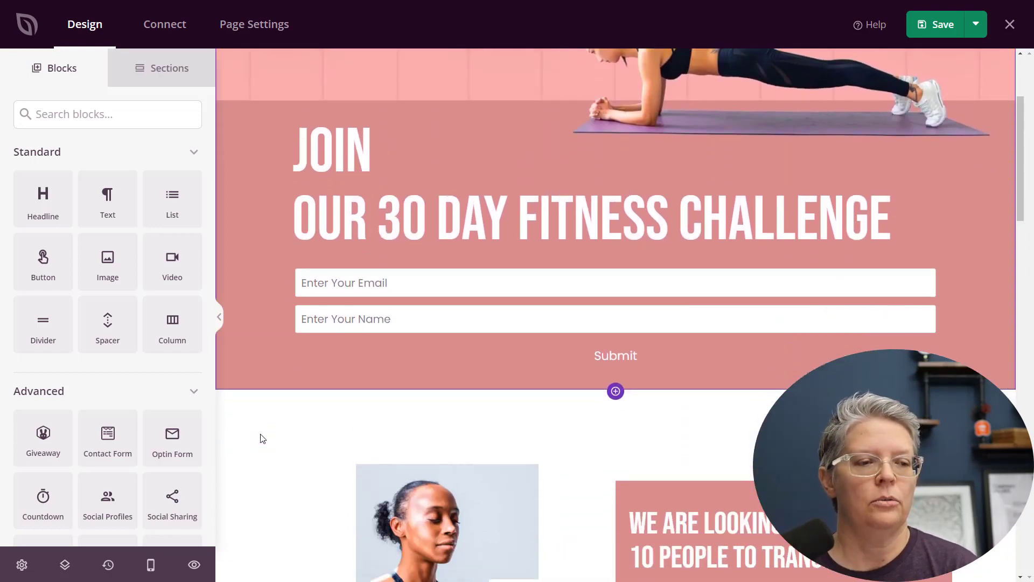
pyautogui.scroll(-7, 261, 437)
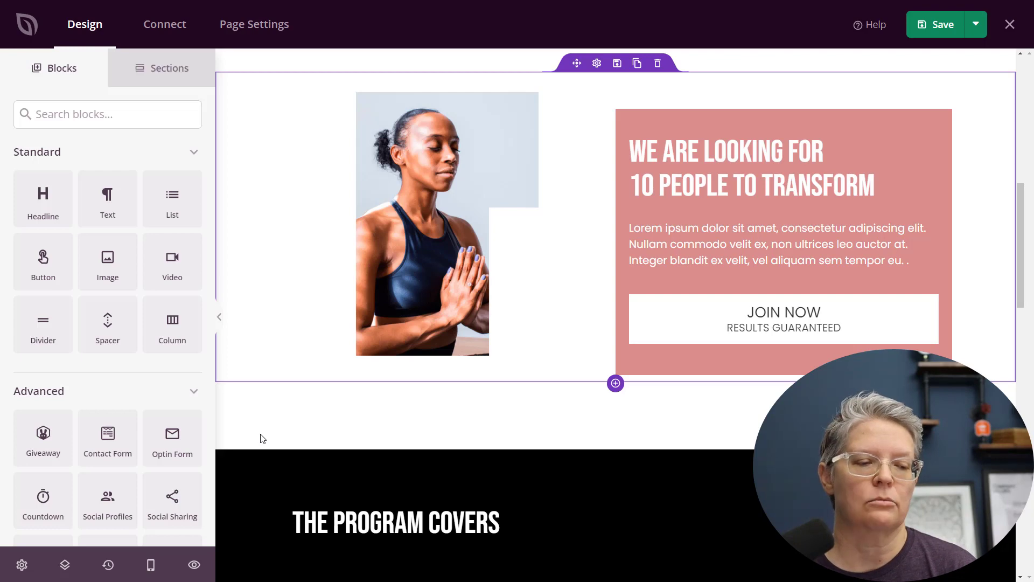
pyautogui.scroll(-4, 156, 415)
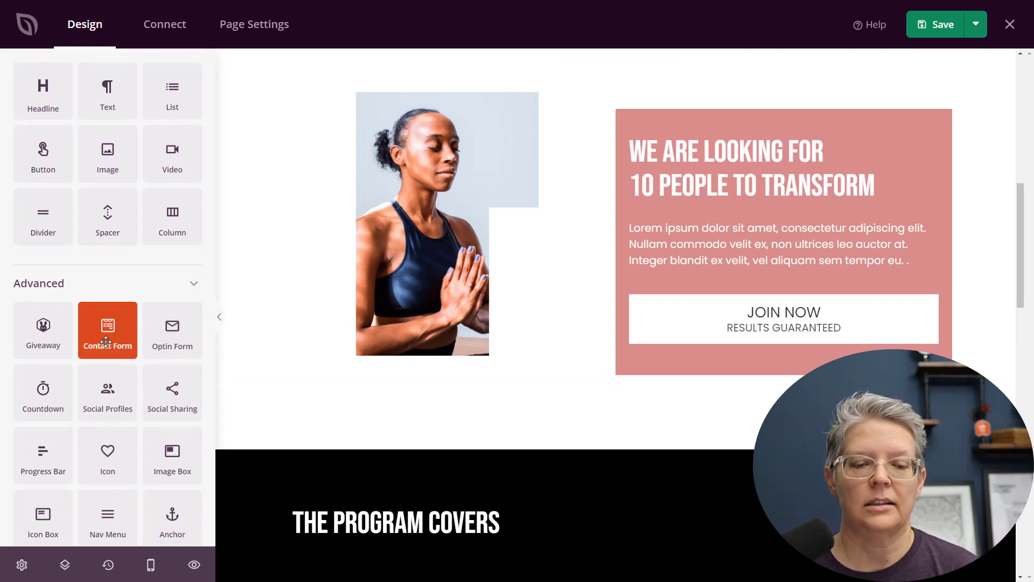
pyautogui.moveTo(106, 342); pyautogui.dragTo(543, 376)
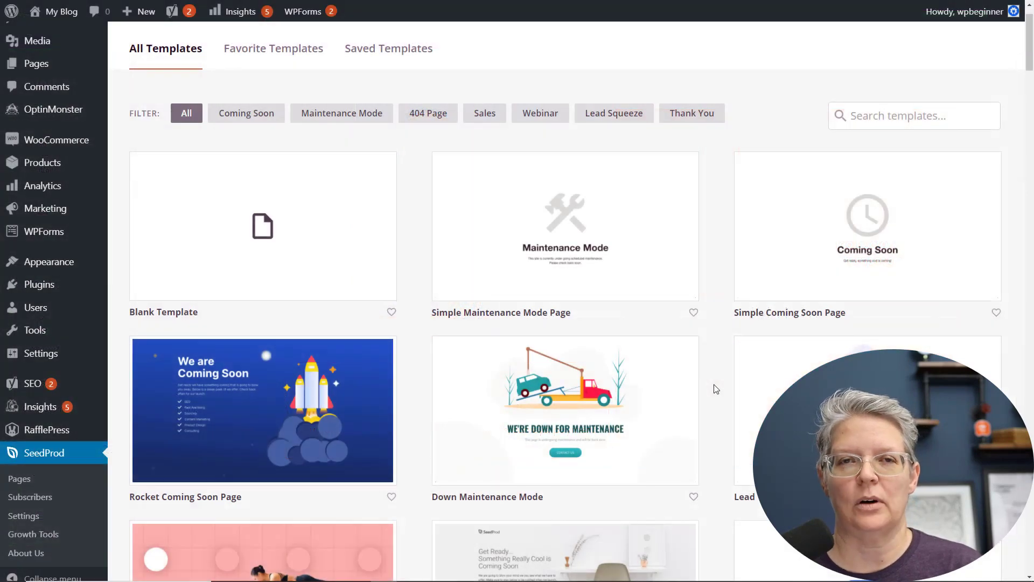
pyautogui.scroll(-1, 716, 389)
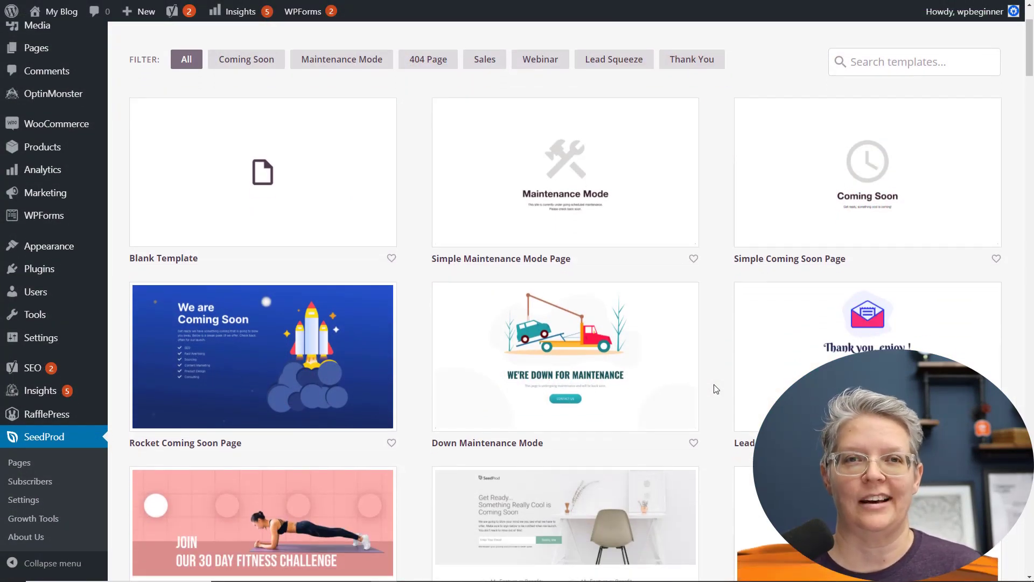
pyautogui.scroll(-1, 716, 389)
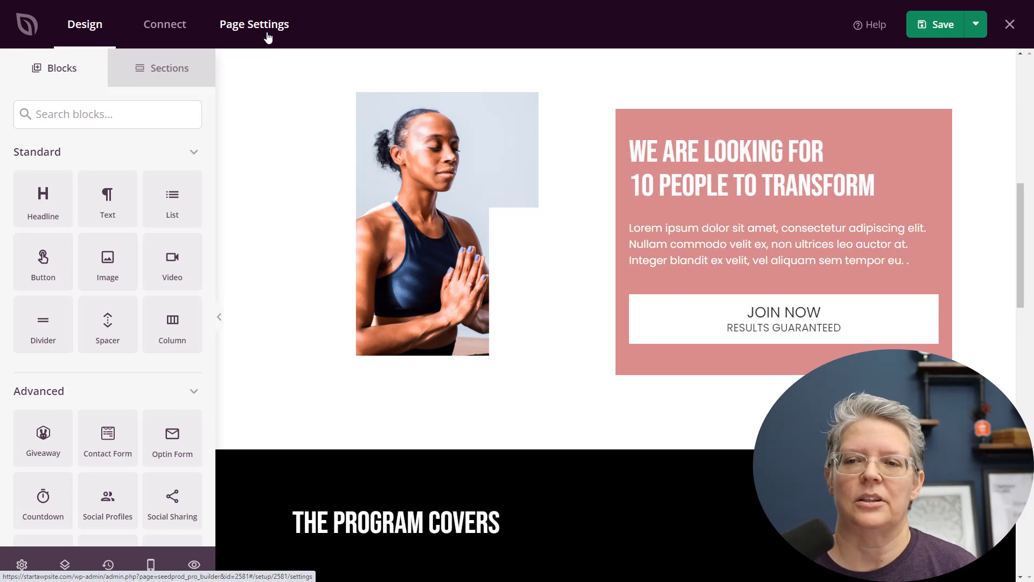
# Return to the design canvas and save the landing page
pyautogui.click(165, 24)
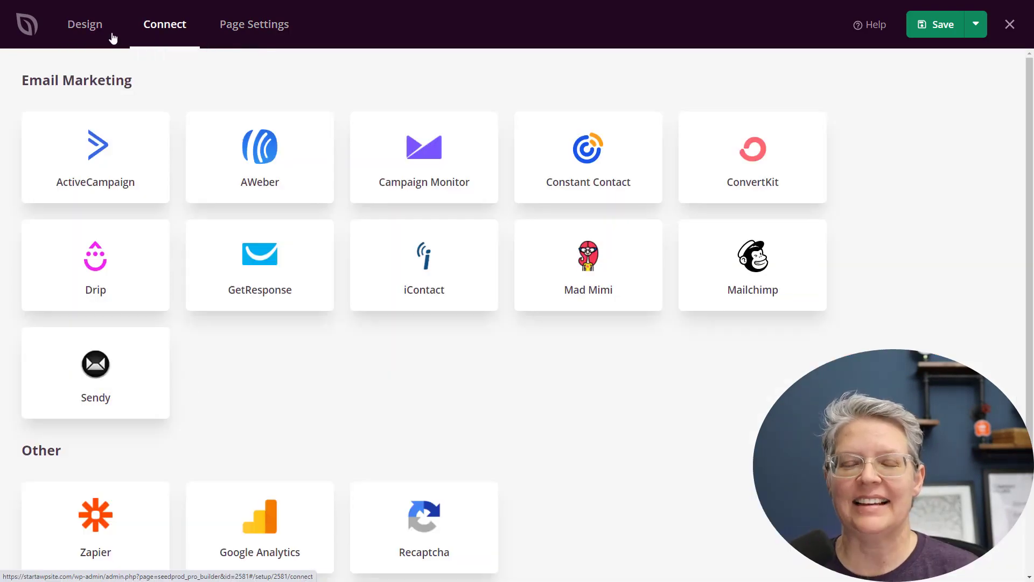
pyautogui.click(110, 35)
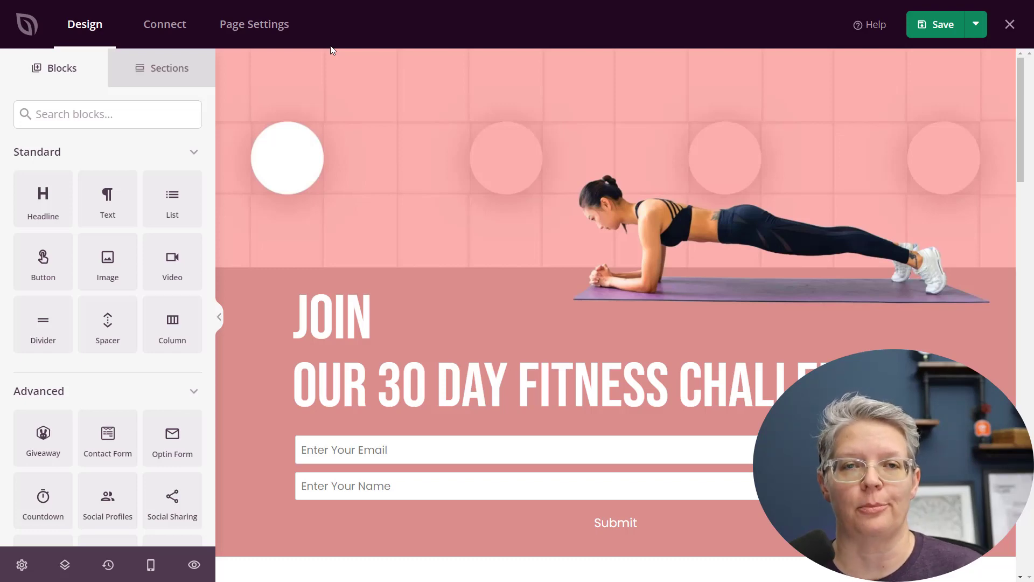
pyautogui.click(946, 28)
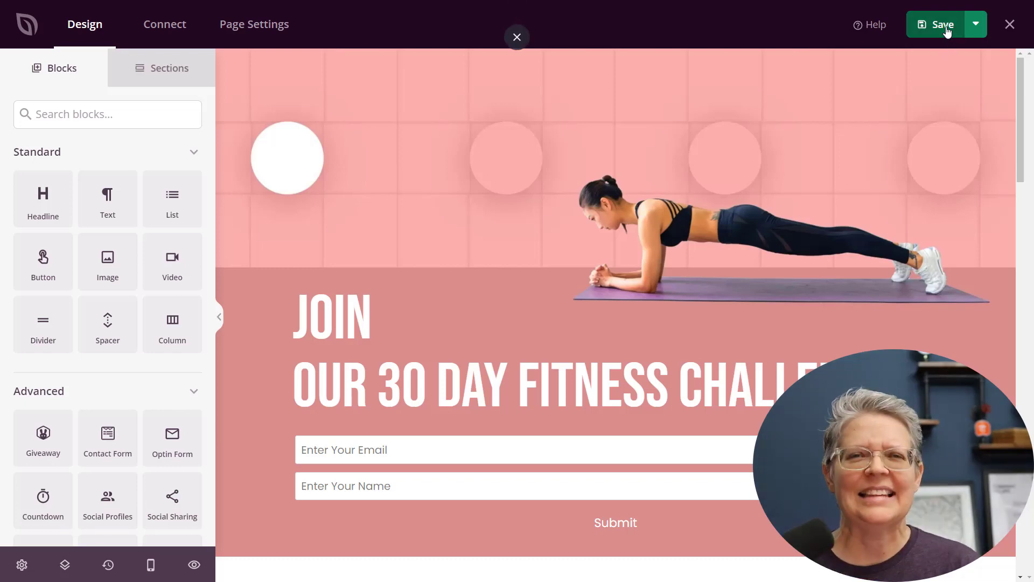